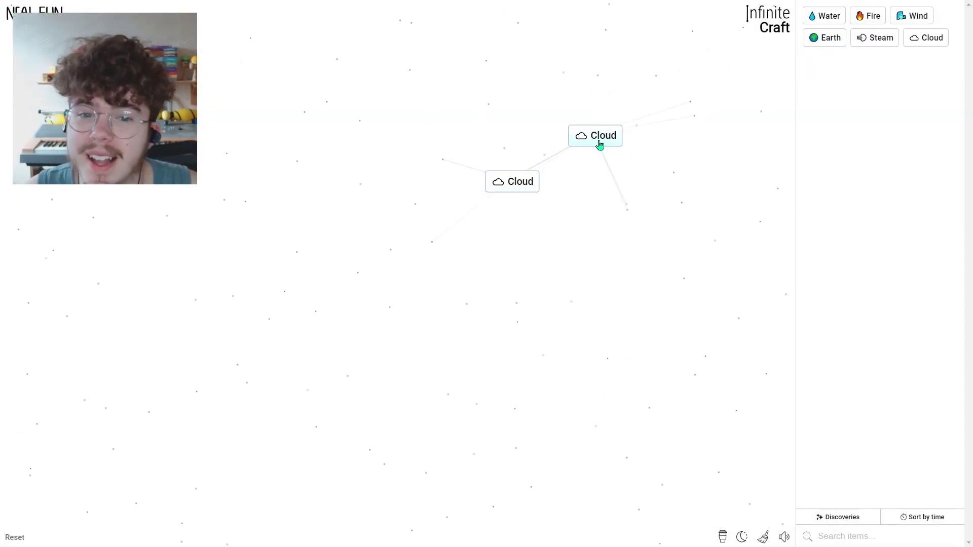
Combine two Clouds, add Plant, and merge Steam with Water Lily into Lotus
left_click_drag(599, 144, 515, 183)
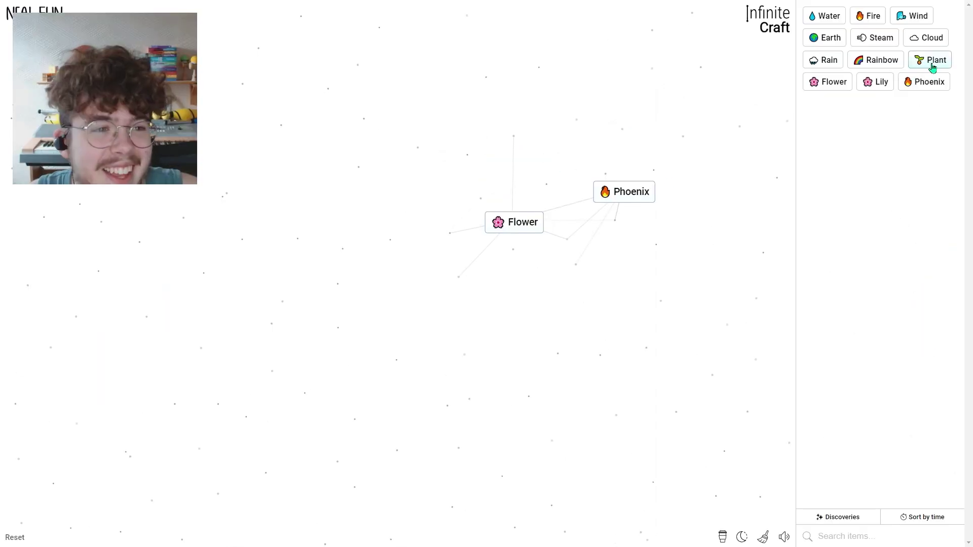
mouse_move(930, 61)
left_mouse_down()
mouse_move(705, 194)
mouse_move(647, 177)
mouse_move(617, 192)
left_mouse_up()
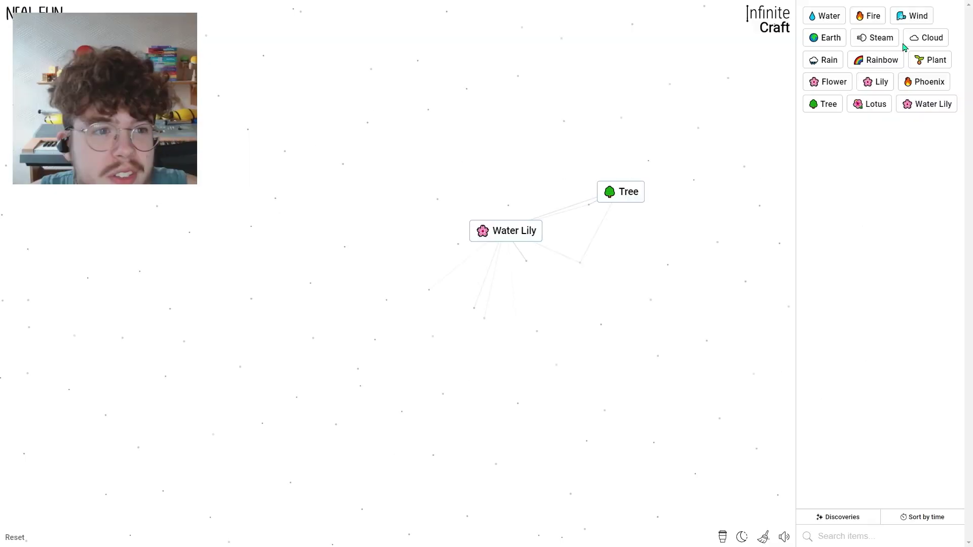
left_click_drag(875, 38, 529, 215)
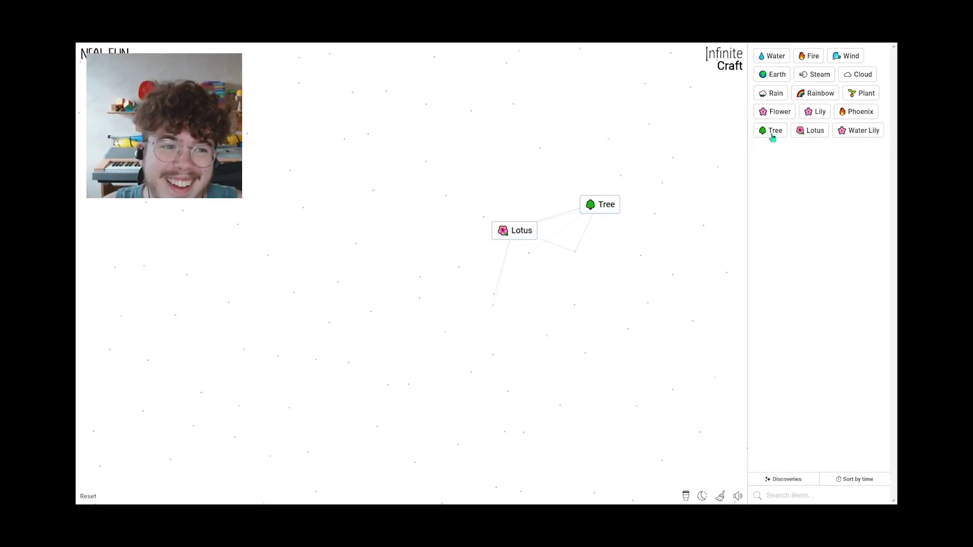
Bring Rainbow onto the canvas and merge Lily with Rainbow into Unicorn
left_click_drag(876, 59, 511, 252)
mouse_move(879, 83)
left_mouse_down()
mouse_move(513, 248)
mouse_move(860, 114)
left_mouse_up()
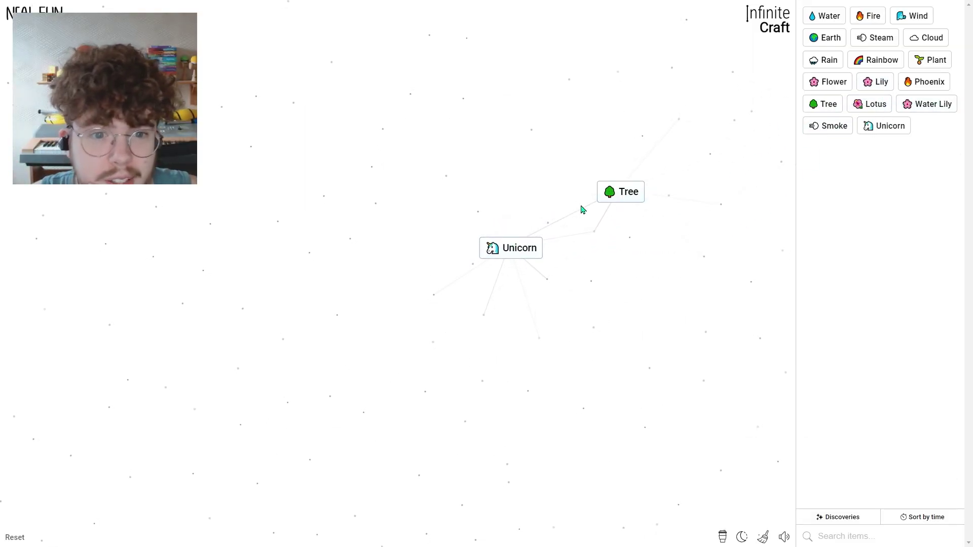
Place Tree and Unicorn together and merge them into Christmas
left_click_drag(620, 192, 838, 160)
mouse_move(517, 256)
left_mouse_down()
mouse_move(578, 232)
mouse_move(567, 237)
left_mouse_up()
left_click_drag(832, 102, 561, 235)
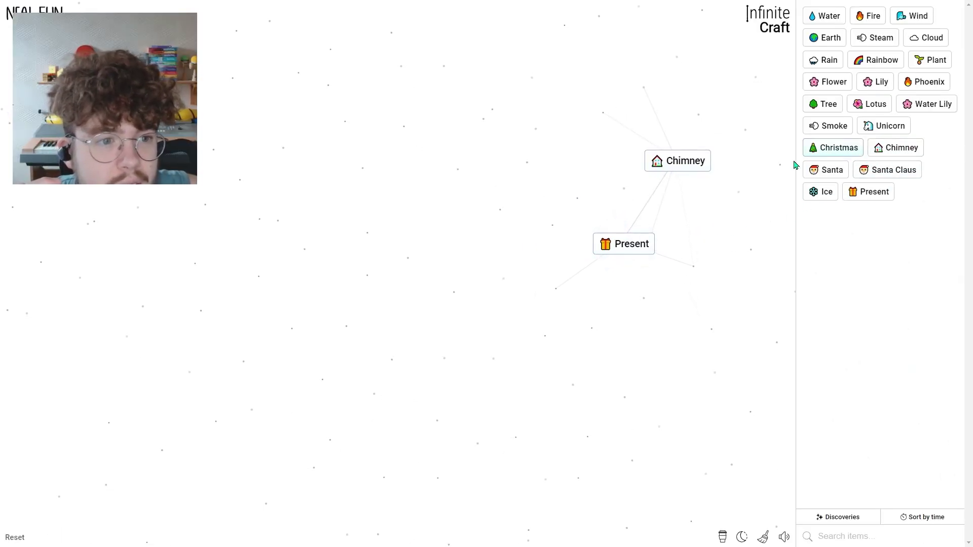
Merge two Presents into Gift, reach Easter, and combine Lotus with Easter into Buddha
left_click_drag(864, 200, 624, 243)
mouse_move(875, 82)
left_mouse_down()
mouse_move(612, 237)
mouse_move(836, 104)
mouse_move(647, 247)
mouse_move(859, 134)
left_mouse_up()
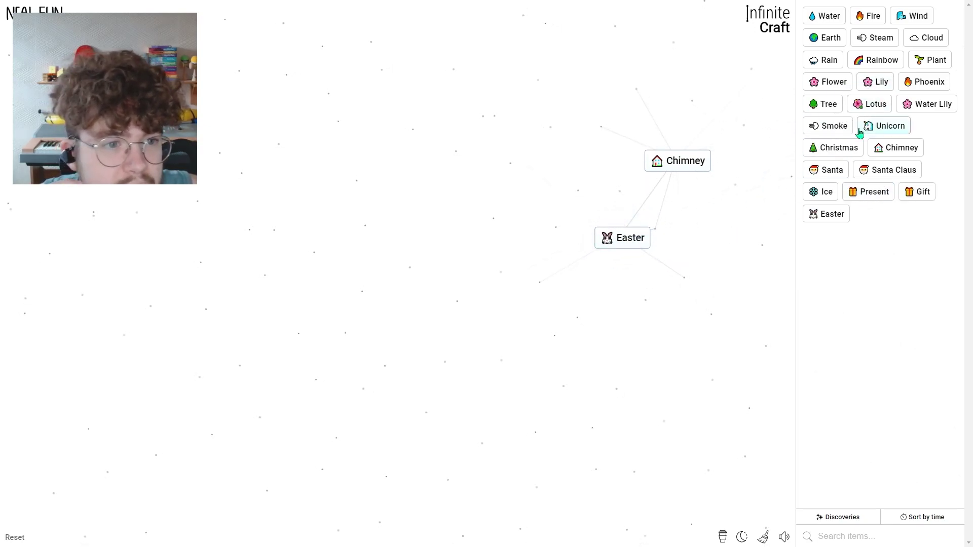
mouse_move(677, 160)
left_mouse_down()
mouse_move(916, 128)
mouse_move(913, 144)
left_mouse_up()
mouse_move(874, 103)
left_mouse_down()
mouse_move(614, 260)
mouse_move(620, 241)
left_mouse_up()
Try Buddha with Easter, then separate Buddha and remove Easter from the canvas
left_click_drag(885, 214, 669, 234)
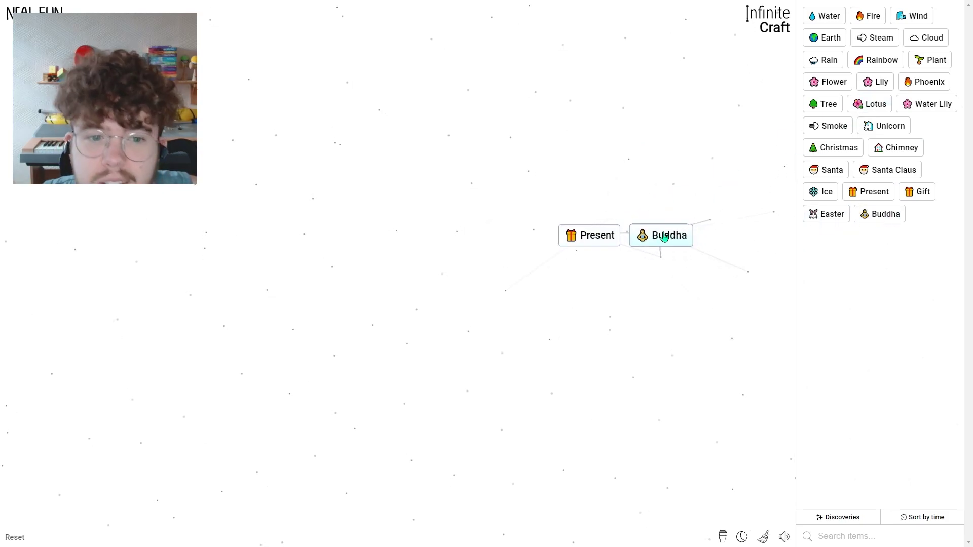
left_click_drag(661, 238, 677, 251)
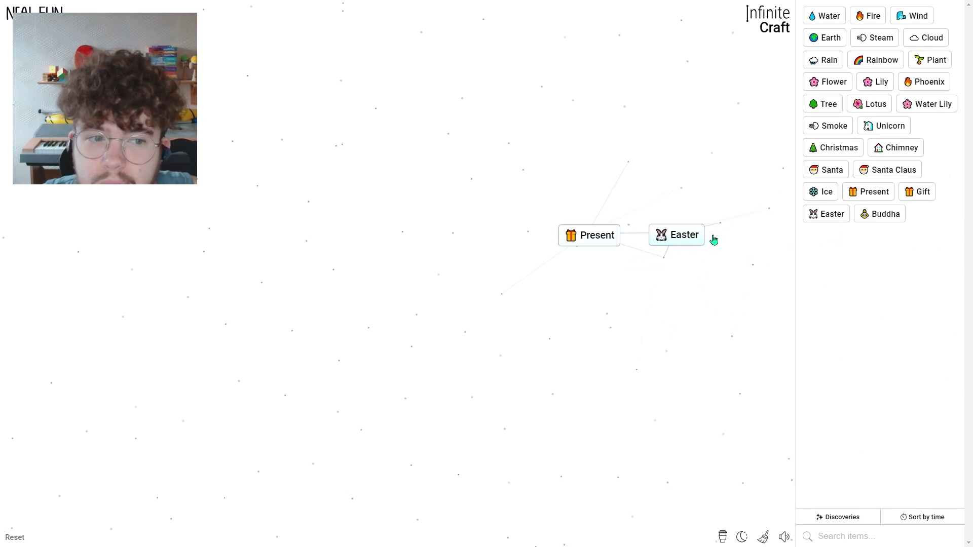
right_click(695, 232)
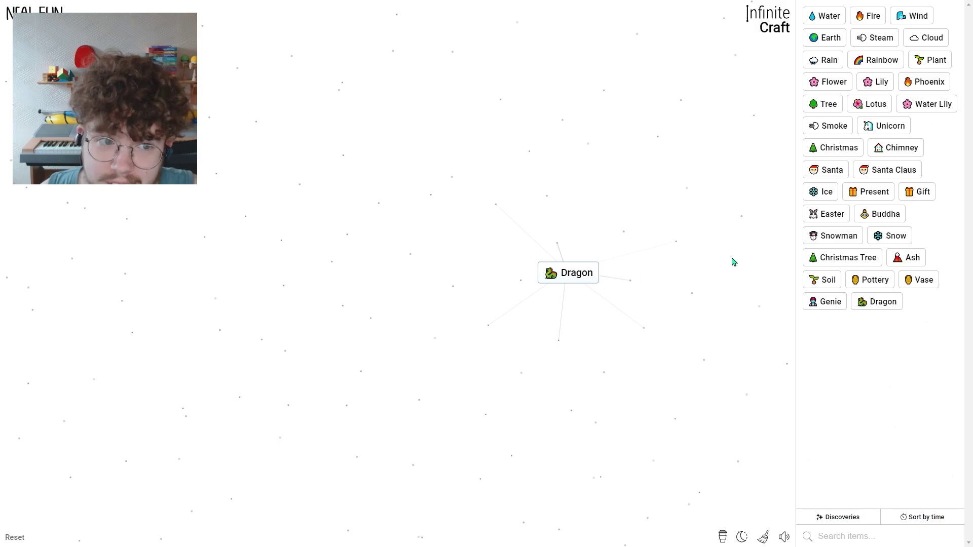
Lay out Christmas, Present, Flower and Dragon beneath Genie for the next combinations
mouse_move(819, 176)
left_mouse_down()
mouse_move(600, 281)
mouse_move(711, 255)
left_mouse_up()
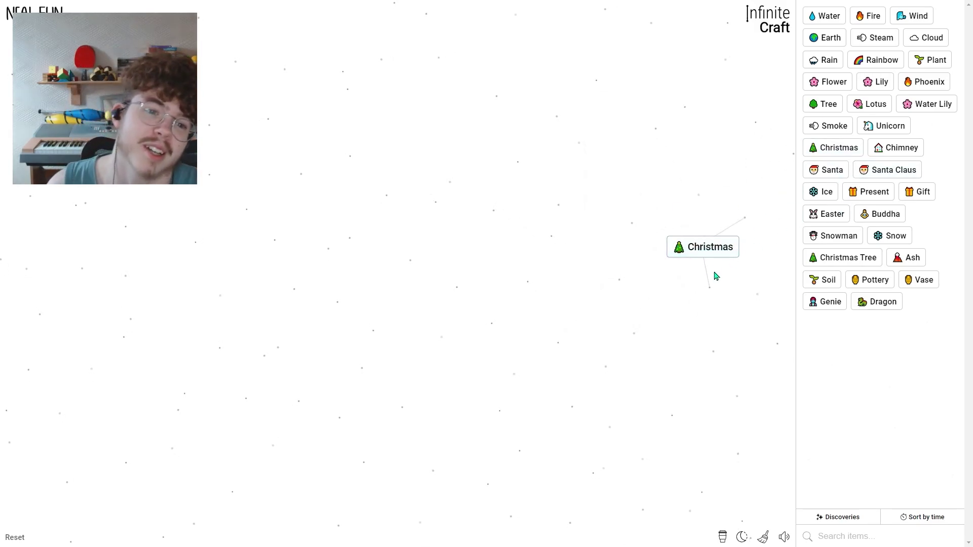
left_click_drag(869, 194, 593, 163)
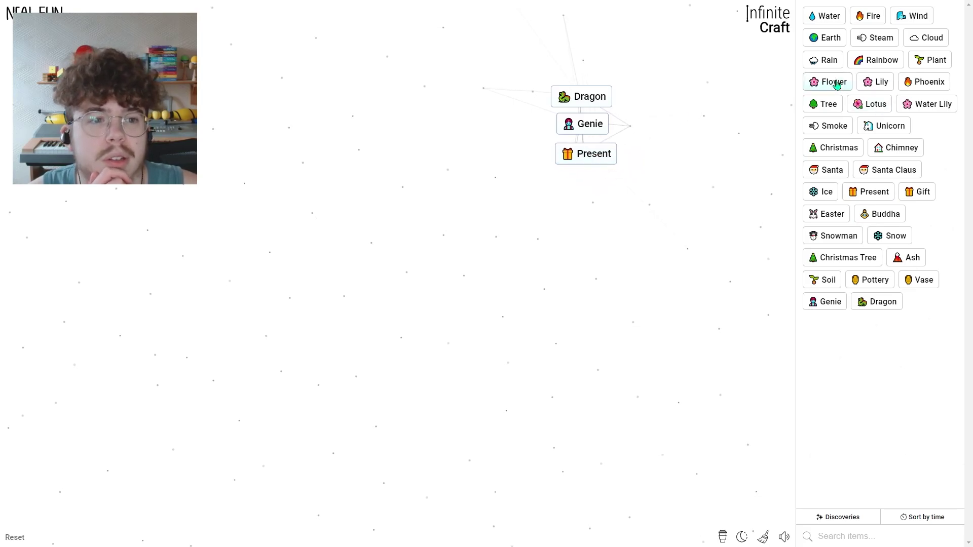
left_click_drag(833, 82, 590, 183)
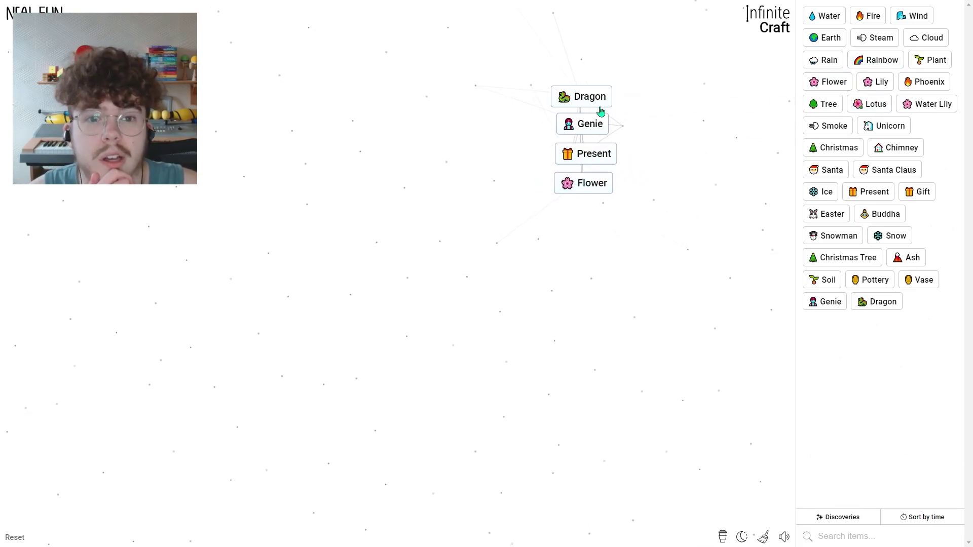
left_click_drag(601, 112, 605, 269)
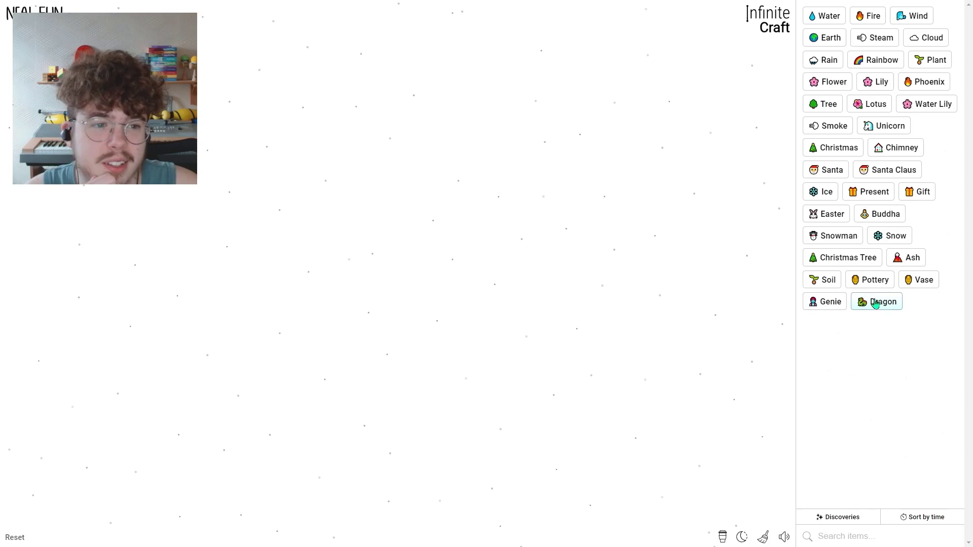
Add Santa, then merge Unicorn with Raindeer into Reindeer and line the deer up
left_click(835, 175)
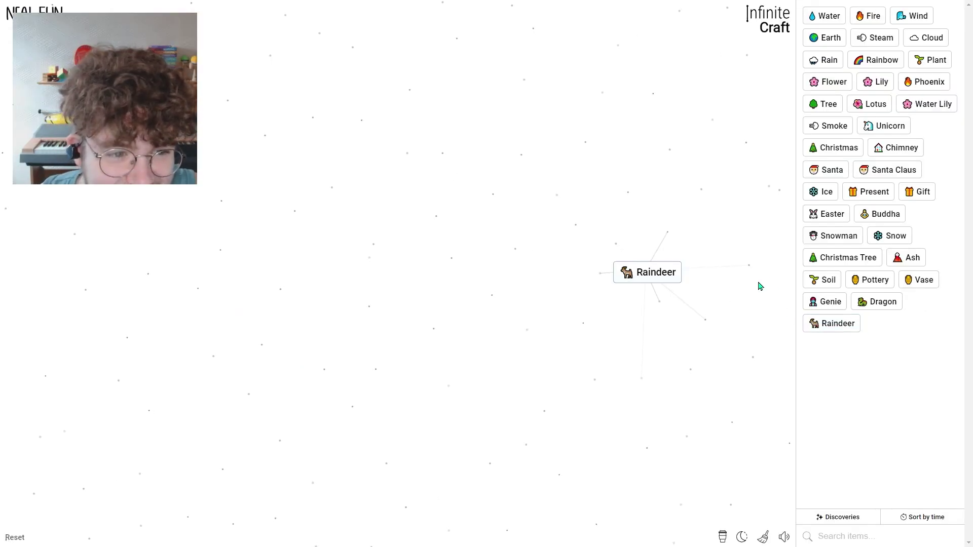
left_click_drag(671, 280, 605, 275)
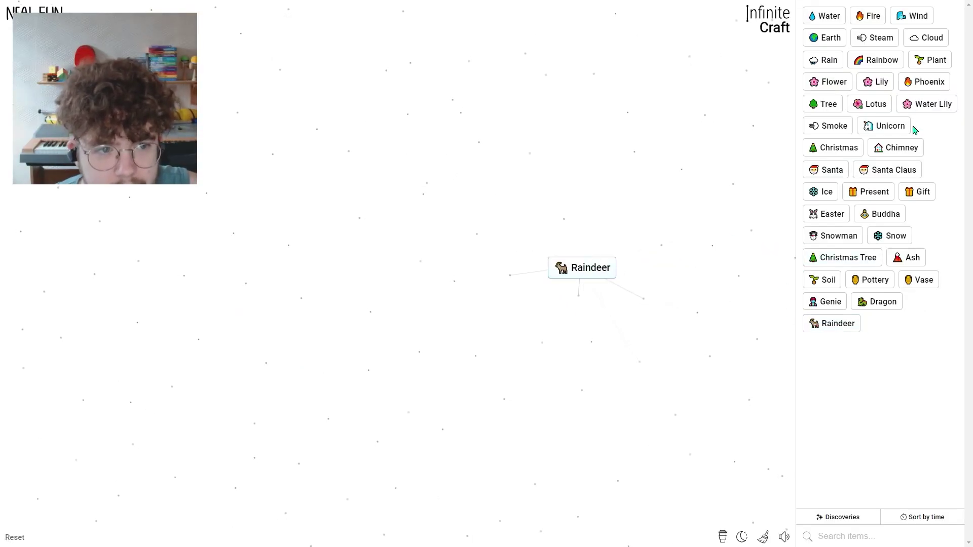
left_click_drag(890, 127, 601, 272)
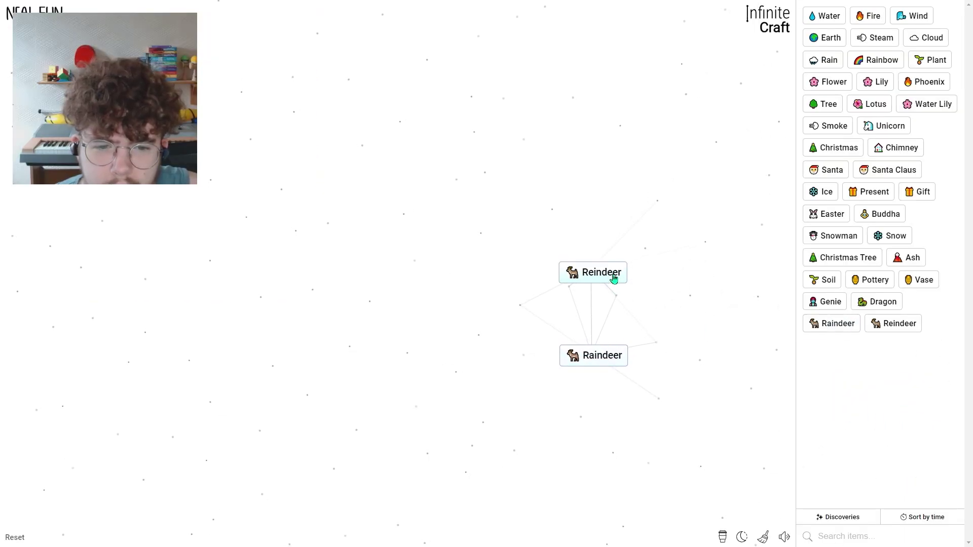
left_click_drag(612, 277, 690, 363)
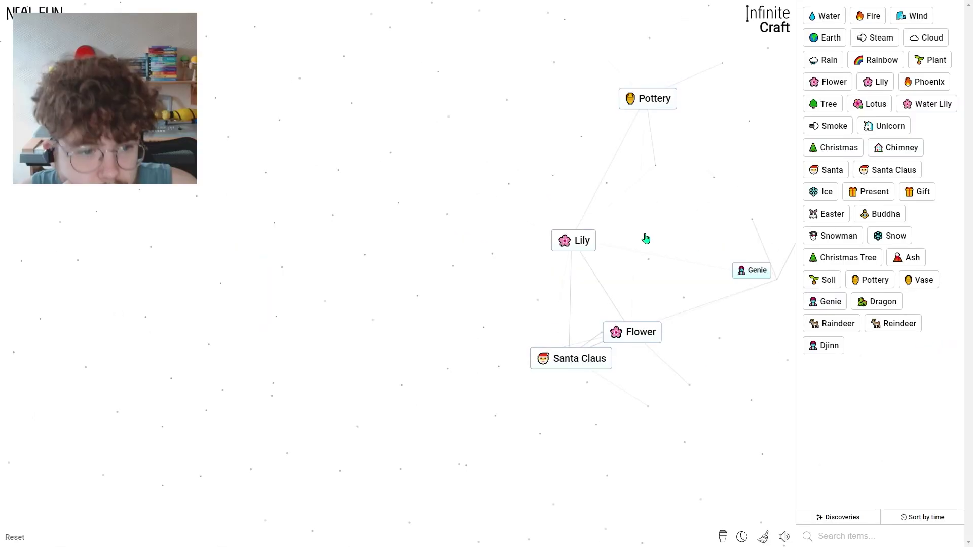
Rebuild Lotus and Buddha, merge Santa Claus with Buddha into Buddha Claus, and set Pottery beside it
left_click_drag(646, 238, 578, 241)
left_click_drag(639, 335, 586, 233)
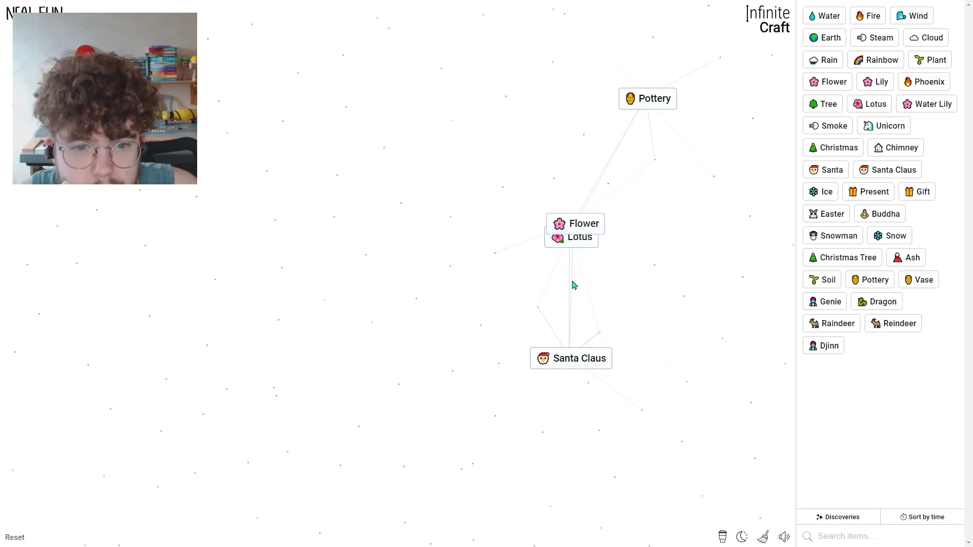
left_click_drag(564, 364, 579, 233)
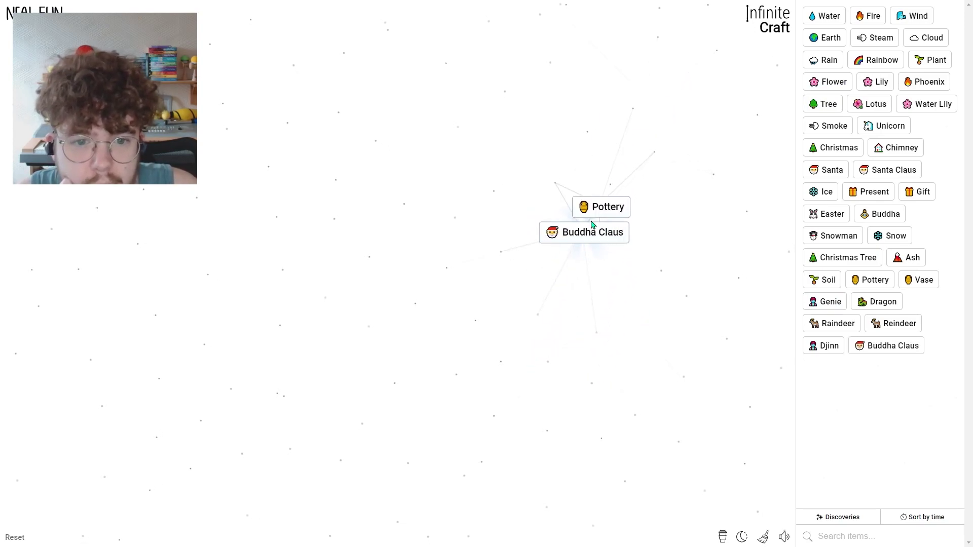
left_click_drag(636, 107, 625, 182)
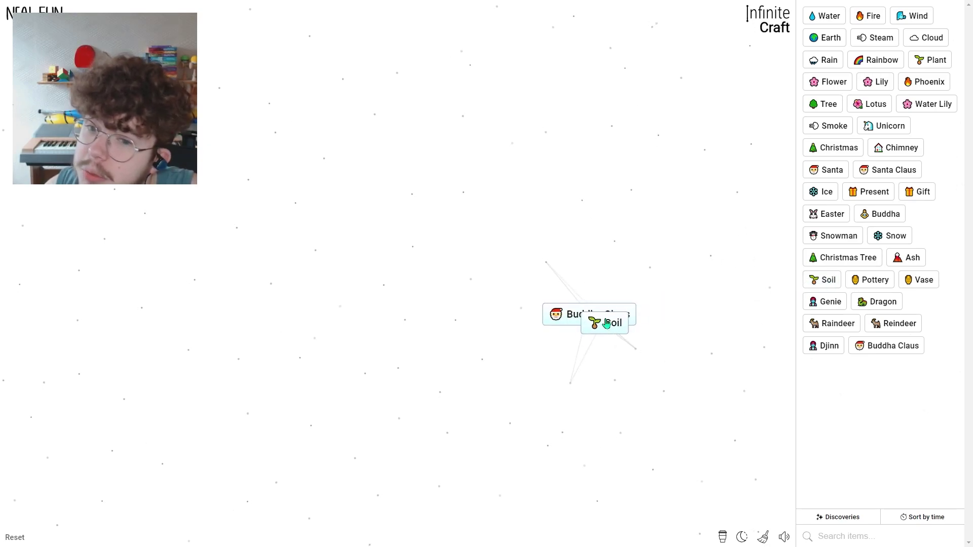
Merge Soil with Buddha Claus into Fertilizer and Genie with Fireworks into Wish
left_click_drag(823, 279, 602, 320)
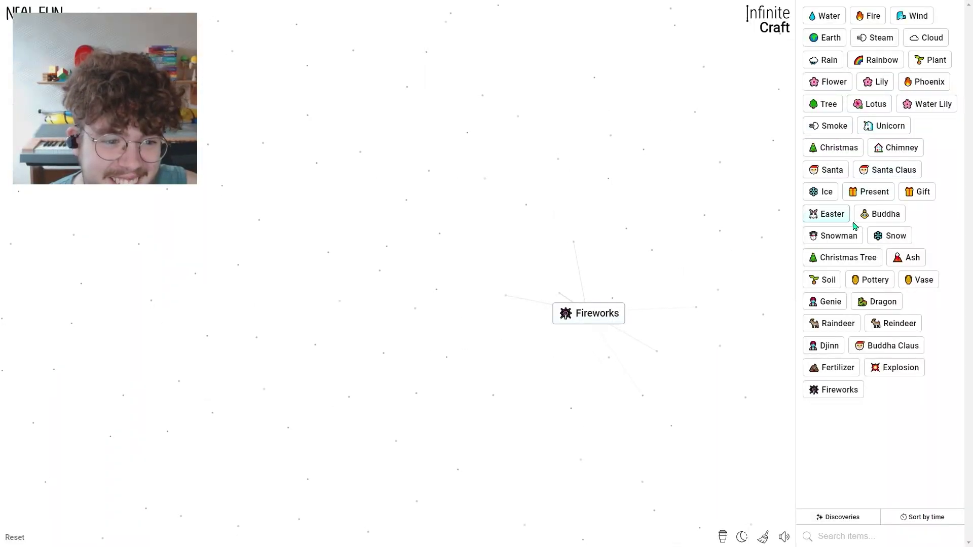
left_click_drag(843, 310, 608, 305)
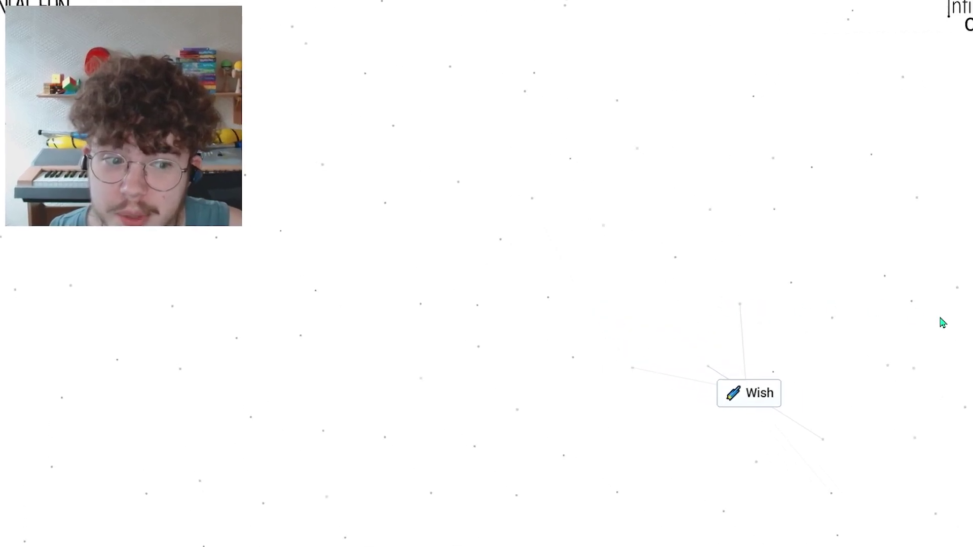
Combine Wish into Genie, restore Wish, and try Rainbow with Wish
mouse_move(825, 301)
left_mouse_down()
mouse_move(608, 315)
mouse_move(902, 348)
left_mouse_up()
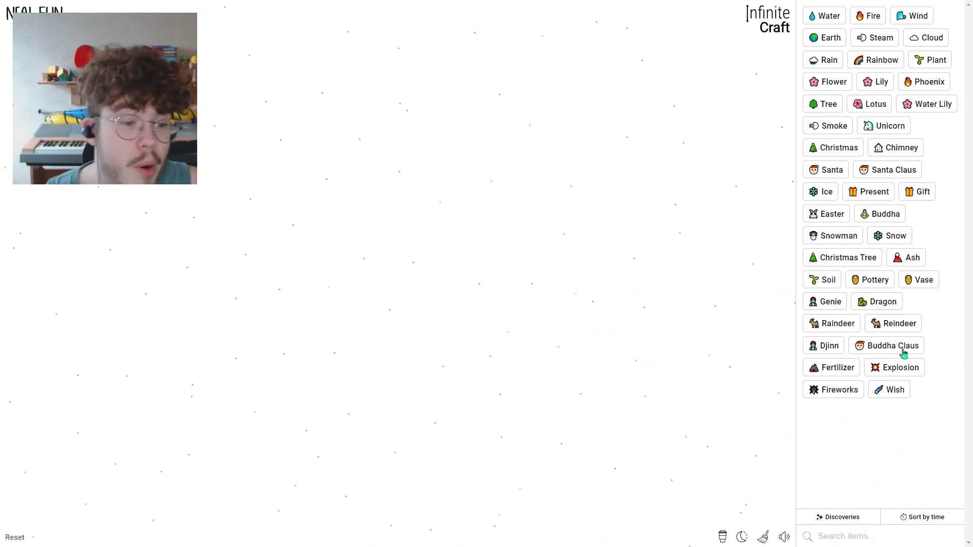
left_click_drag(895, 390, 652, 345)
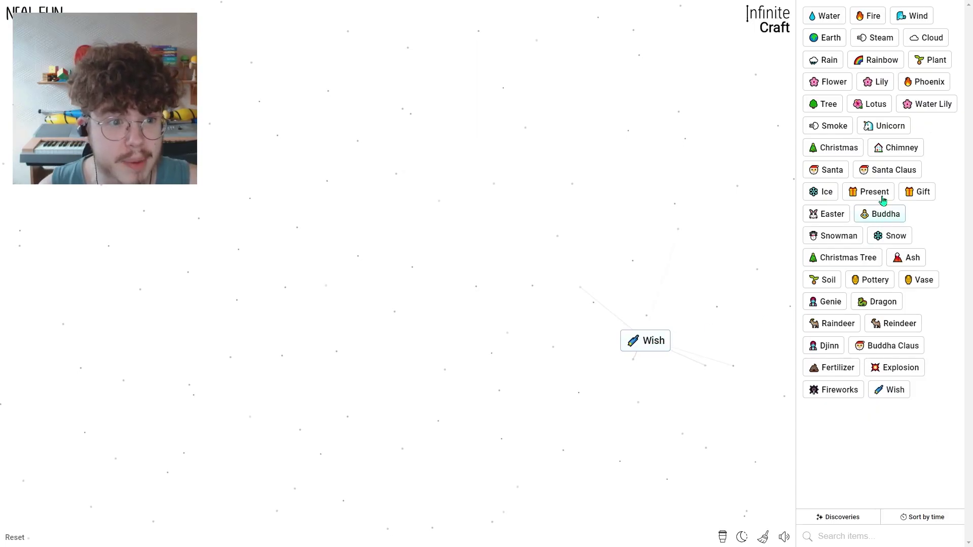
mouse_move(873, 60)
left_mouse_down()
mouse_move(645, 340)
mouse_move(818, 292)
mouse_move(612, 344)
left_mouse_up()
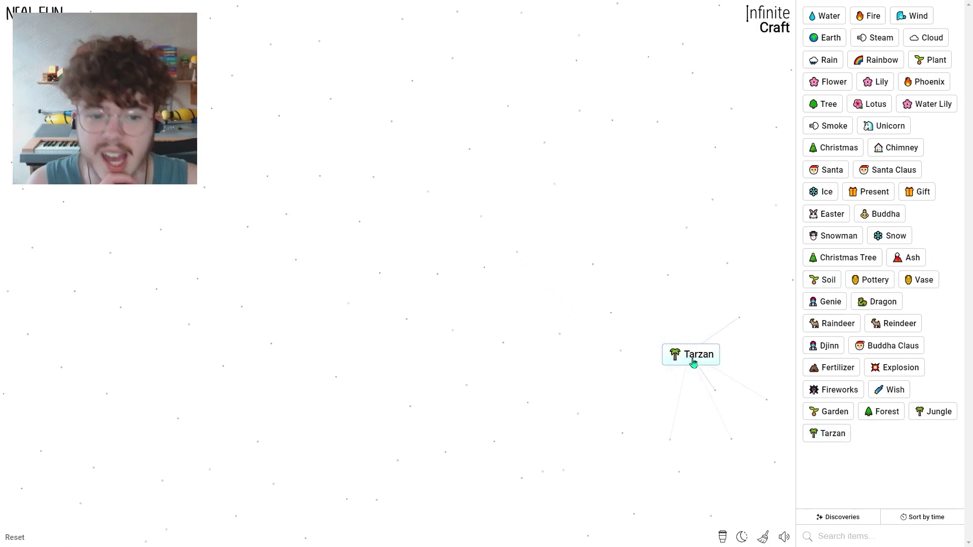
Craft Jane from Wish and Tarzan, then chain Lawn, Grass, Mower, Lawnmower and Tractor combos
left_click_drag(890, 389, 616, 346)
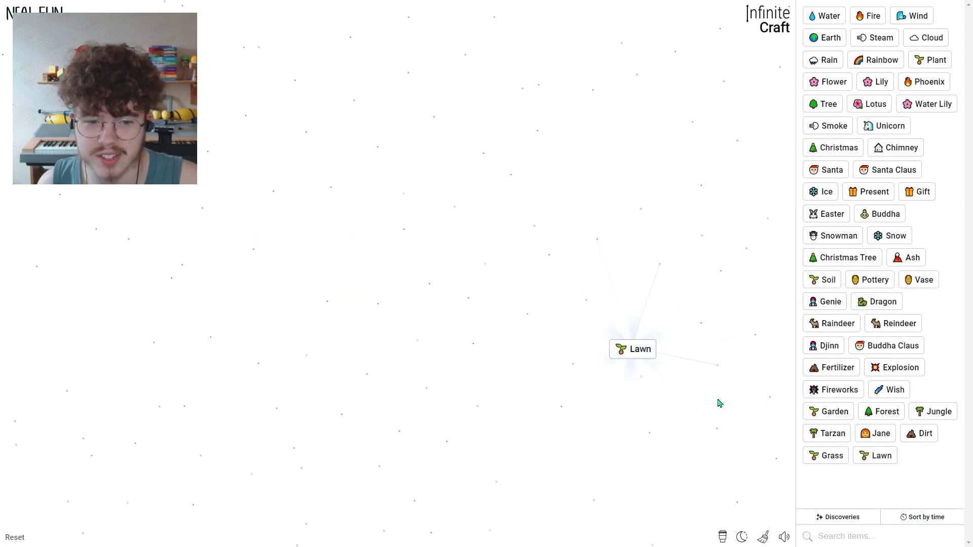
left_click_drag(893, 457, 624, 348)
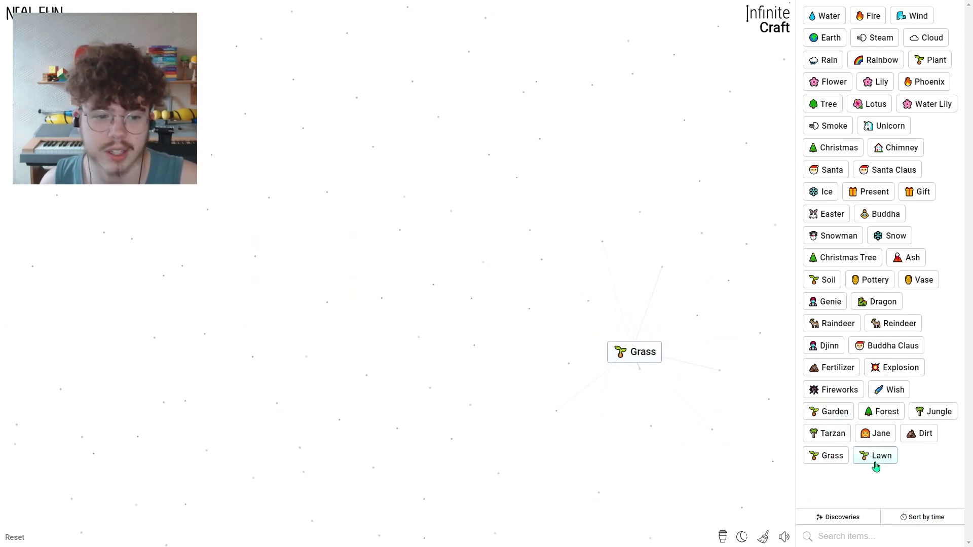
left_click_drag(875, 457, 648, 364)
left_click_drag(929, 457, 634, 354)
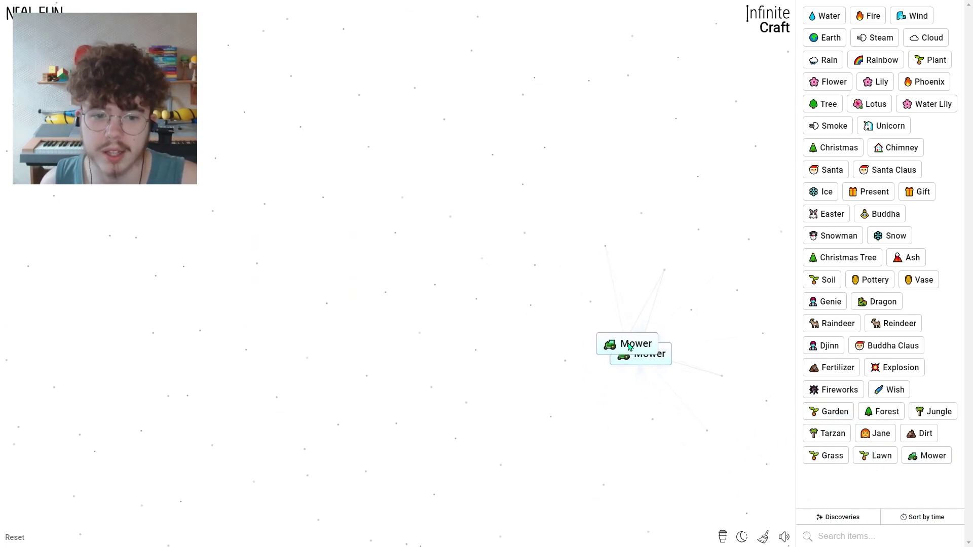
left_click_drag(712, 437, 634, 348)
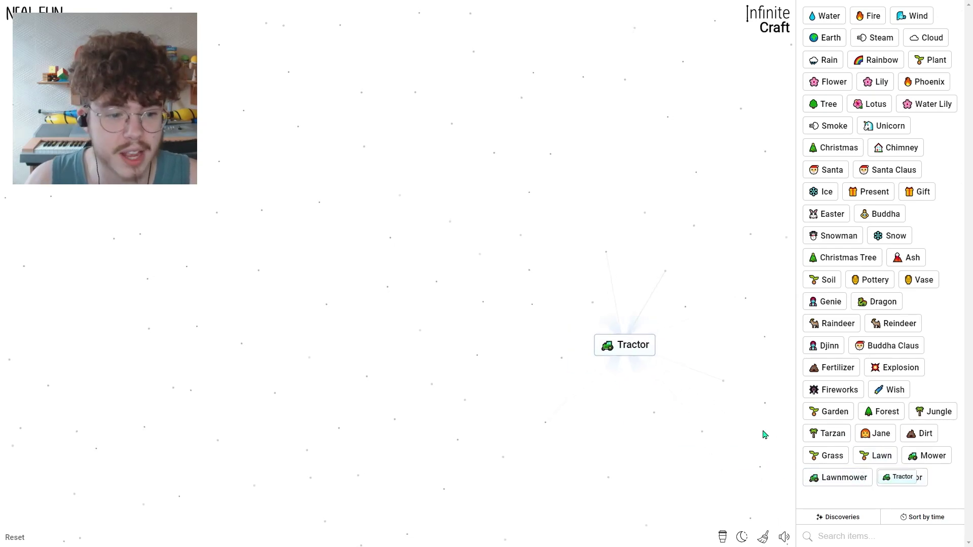
left_click_drag(903, 478, 595, 343)
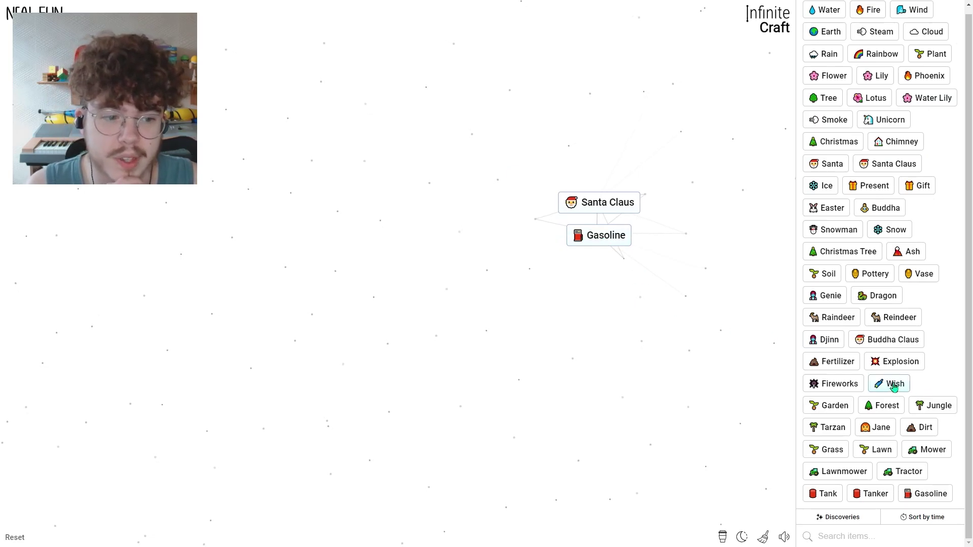
Arrange Wish, Fire and two Gasoline tiles on the canvas for the next crafts
left_click_drag(894, 386, 603, 270)
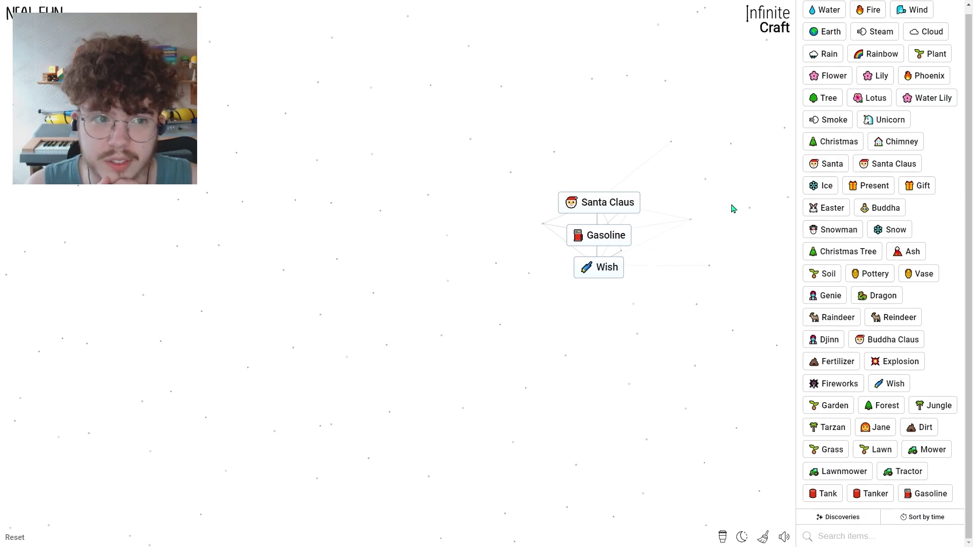
left_click_drag(868, 10, 601, 303)
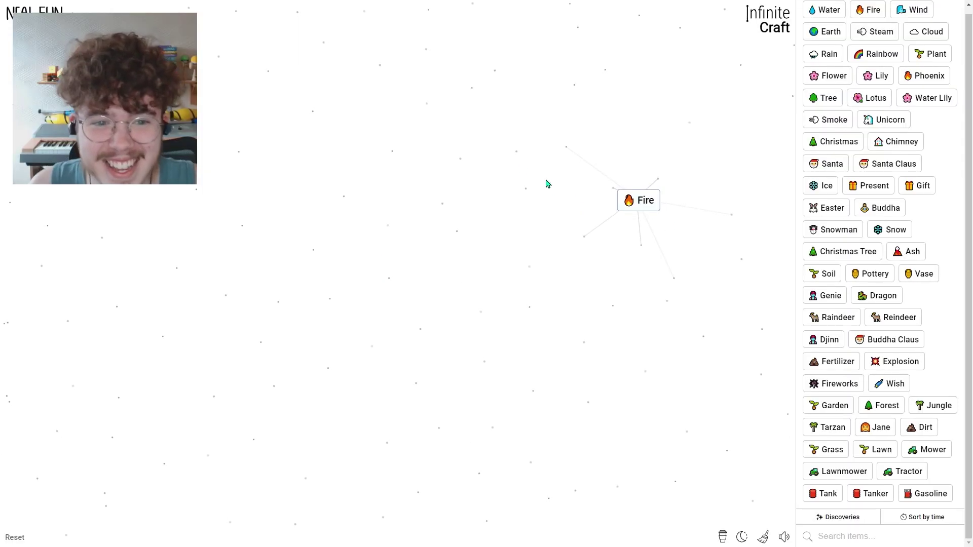
left_click_drag(646, 206, 874, 111)
left_click_drag(922, 495, 669, 372)
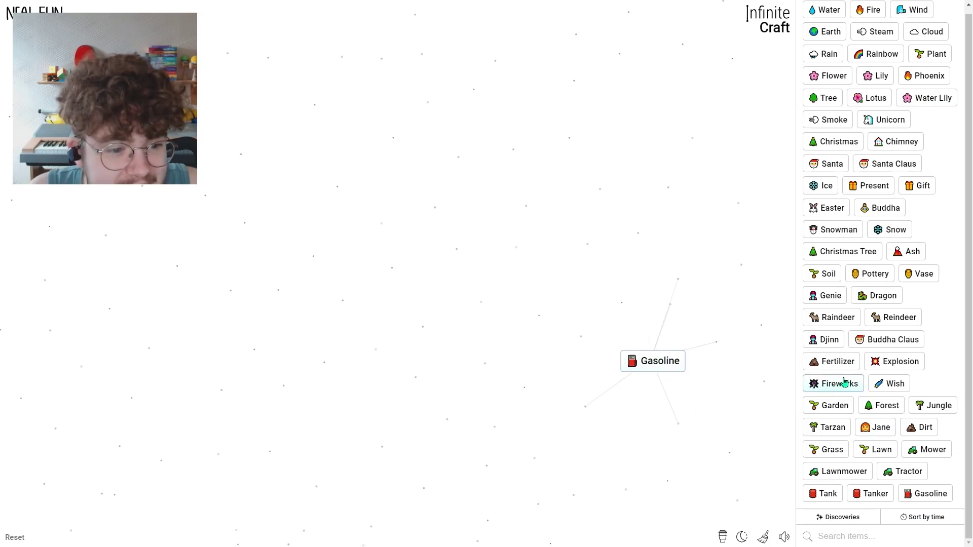
Merge Fireworks with Gasoline into Bomb and Destruction with Godzilla into Tokyo
left_click_drag(844, 382, 639, 357)
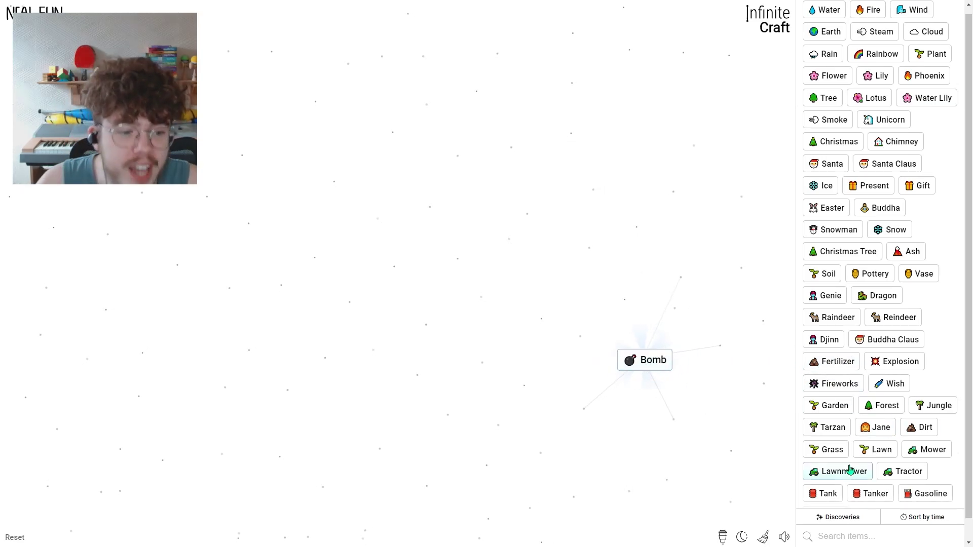
scroll(850, 472, "down", 1)
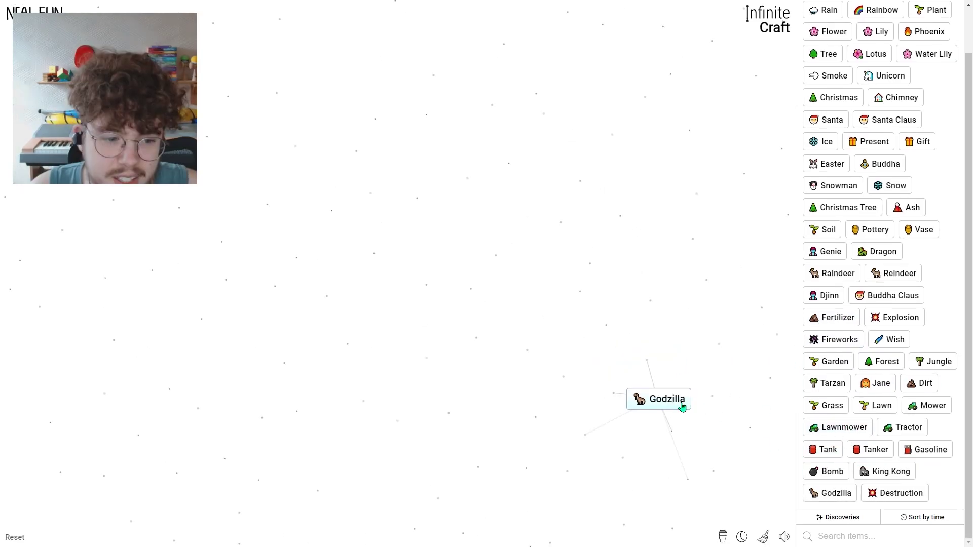
left_click_drag(901, 493, 673, 400)
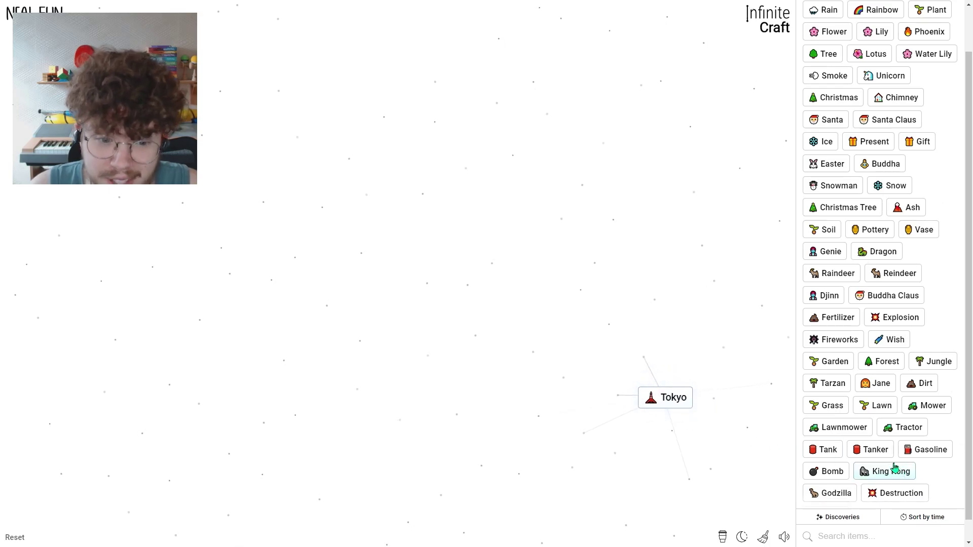
scroll(888, 459, "down", 1)
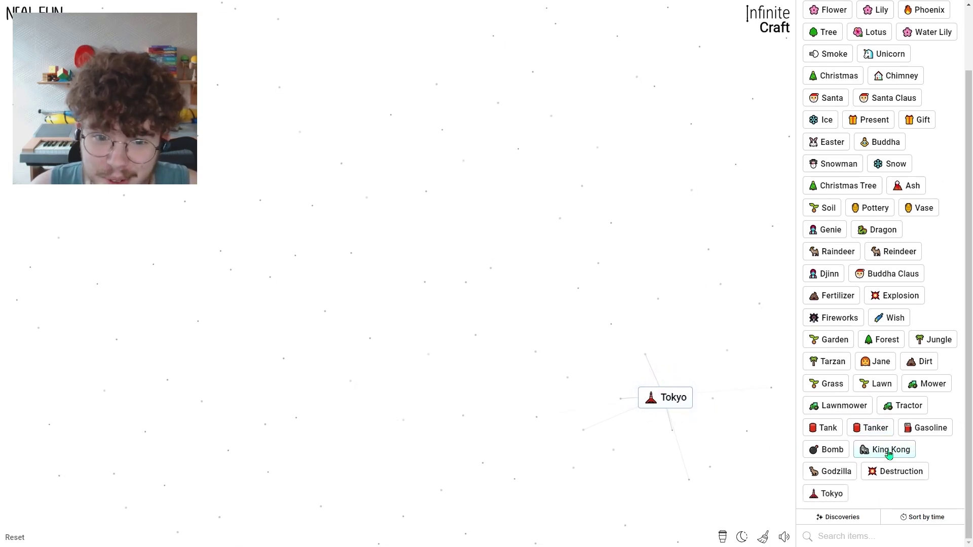
mouse_move(674, 400)
left_mouse_down()
mouse_move(658, 254)
mouse_move(584, 304)
left_mouse_up()
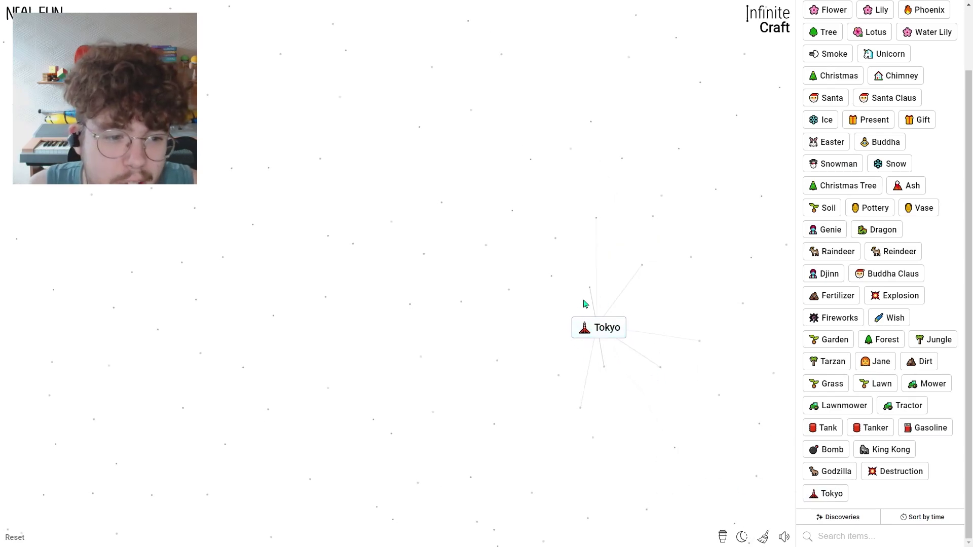
Drop Fireworks onto Tokyo, clear Godzilla, and place Forest and Destruction on the canvas
left_click_drag(843, 324, 589, 332)
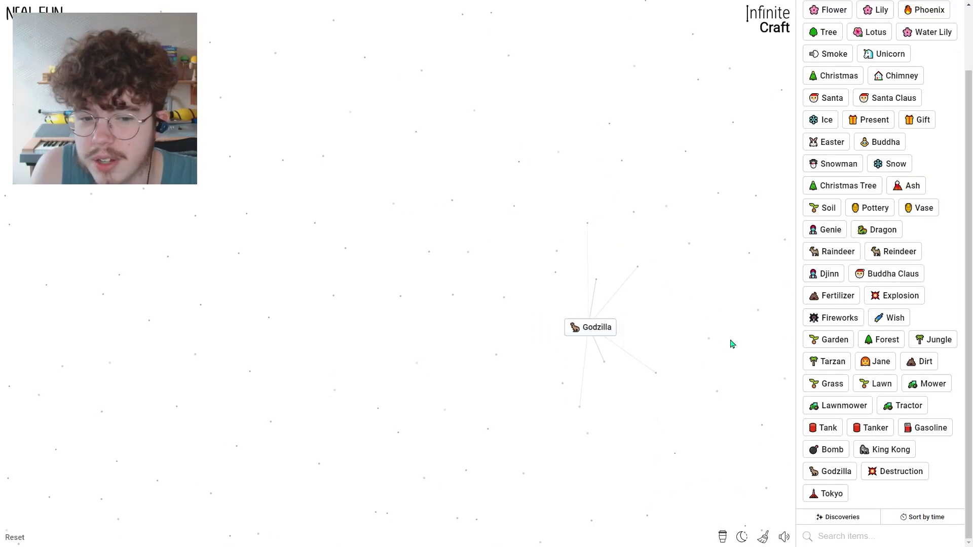
mouse_move(595, 337)
left_mouse_down()
mouse_move(840, 345)
mouse_move(521, 251)
left_mouse_up()
mouse_move(901, 476)
left_mouse_down()
mouse_move(517, 287)
mouse_move(522, 255)
left_mouse_up()
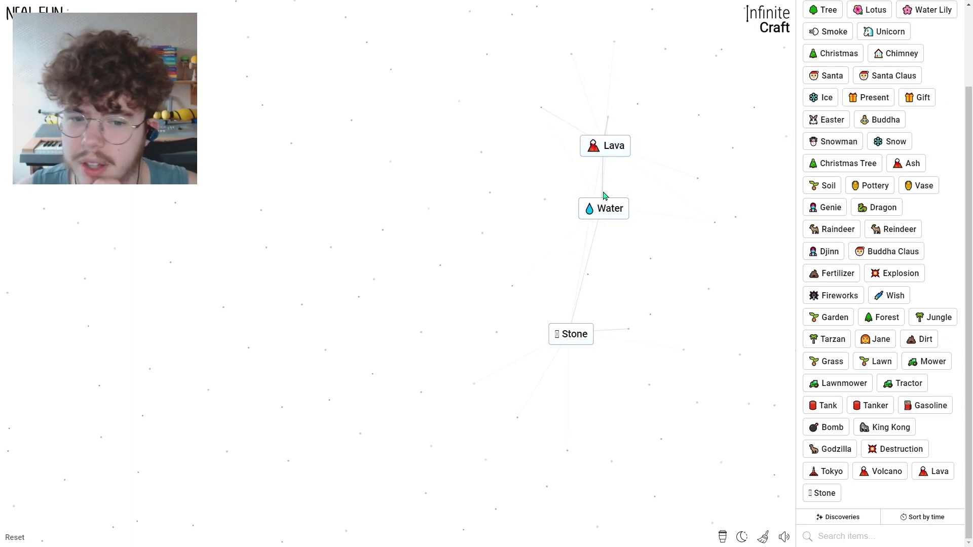
Combine Water with Lava into Stone and merge two Stones into Boulder
left_click_drag(600, 153, 607, 177)
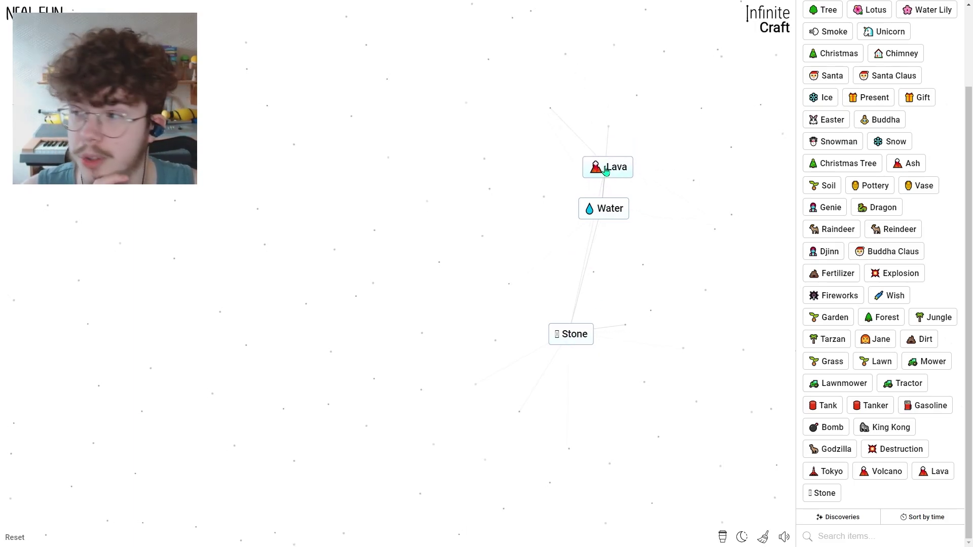
mouse_move(606, 170)
left_mouse_down()
mouse_move(609, 159)
mouse_move(606, 219)
mouse_move(840, 342)
left_mouse_up()
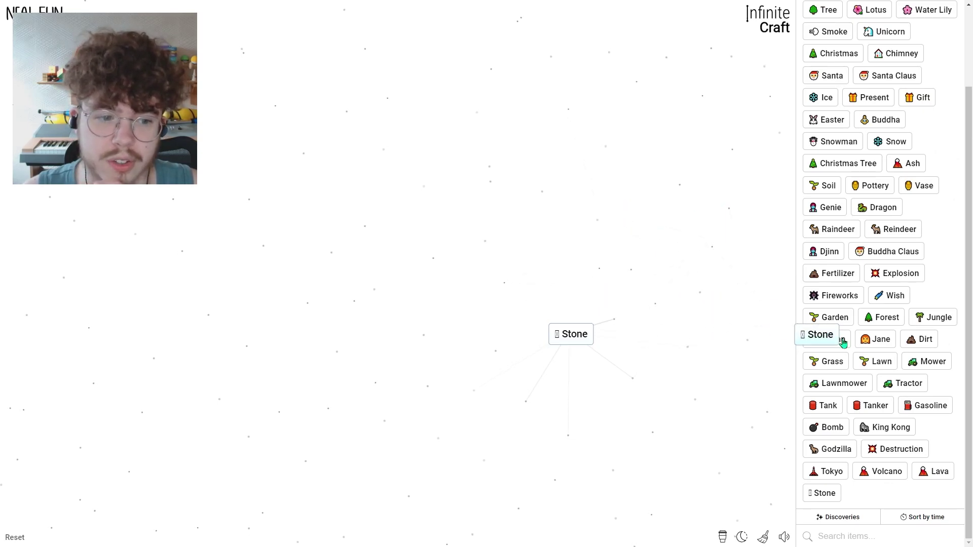
scroll(882, 434, "up", 1)
scroll(920, 464, "down", 1)
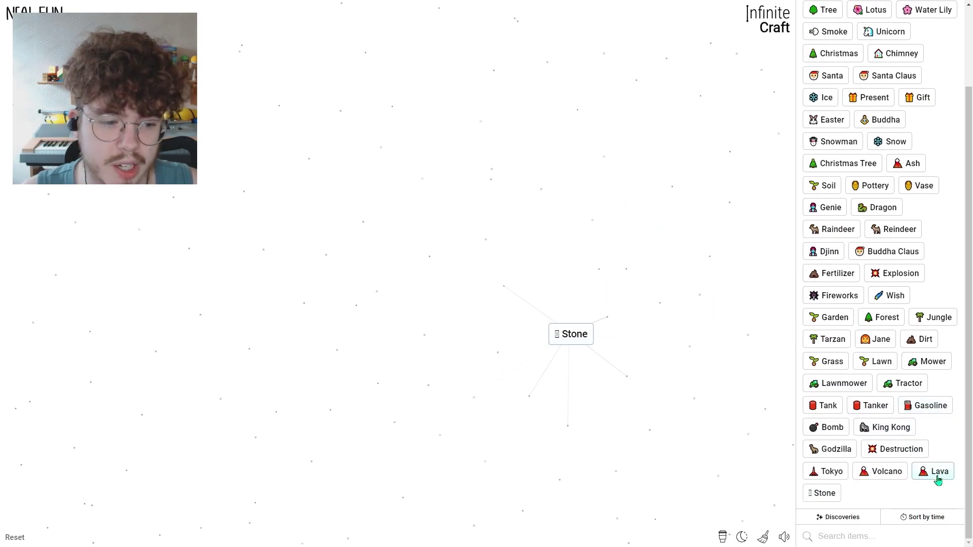
left_click_drag(938, 473, 566, 217)
scroll(837, 245, "up", 2)
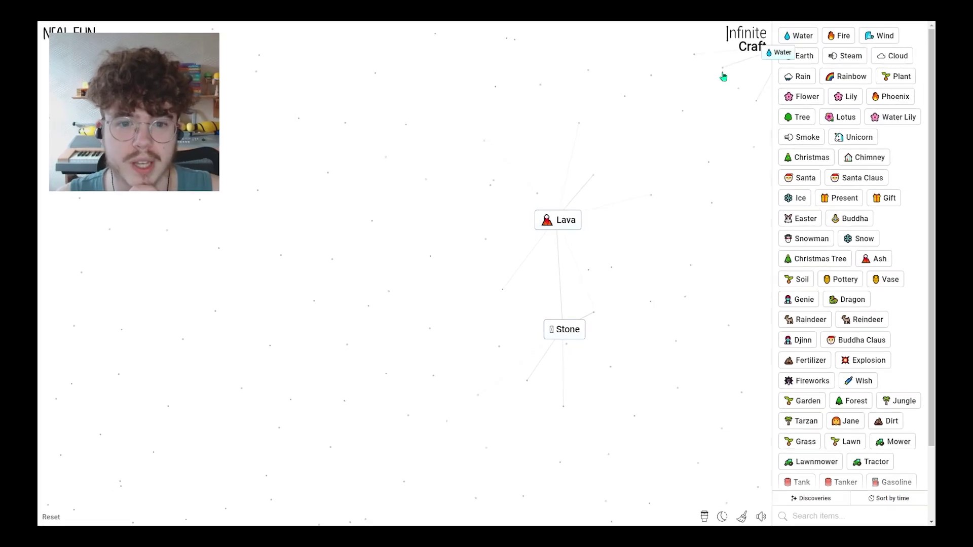
left_click_drag(817, 16, 566, 215)
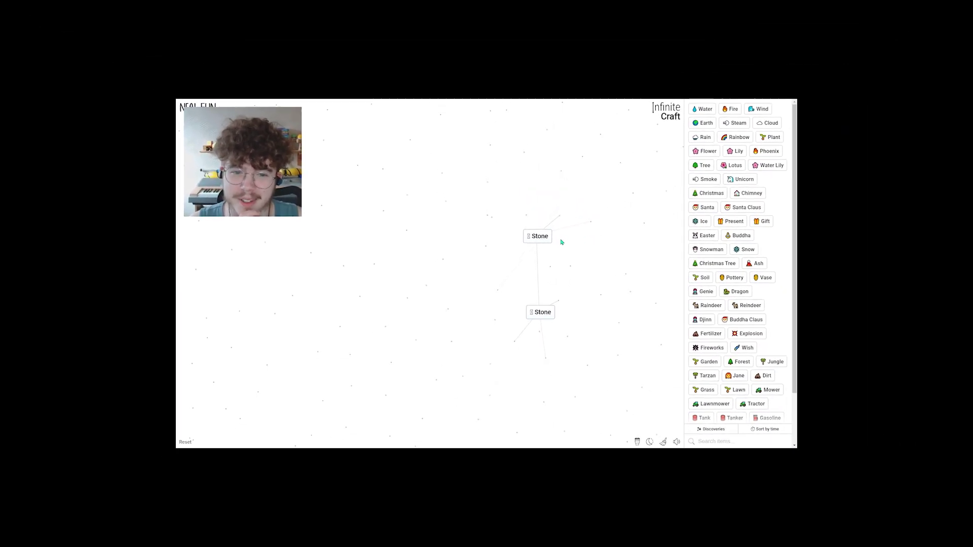
left_click_drag(549, 233, 541, 312)
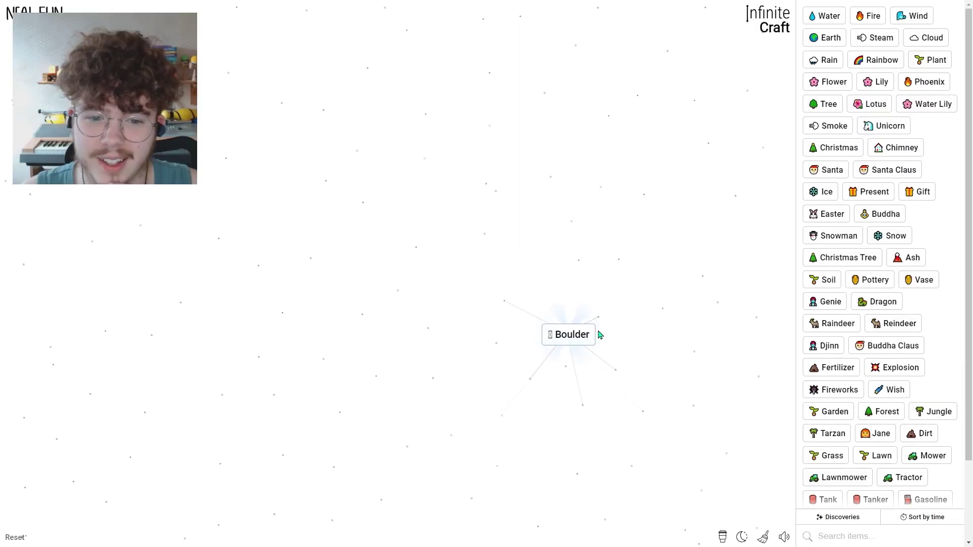
scroll(825, 335, "down", 2)
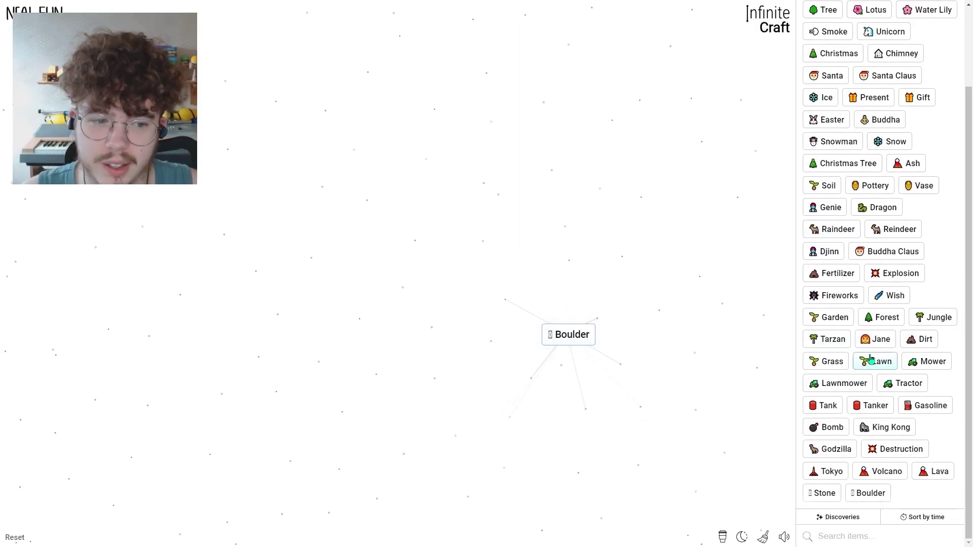
Merge Boulder with Jane into Rock, then Rock with Jane into Jade
left_click_drag(835, 343, 572, 306)
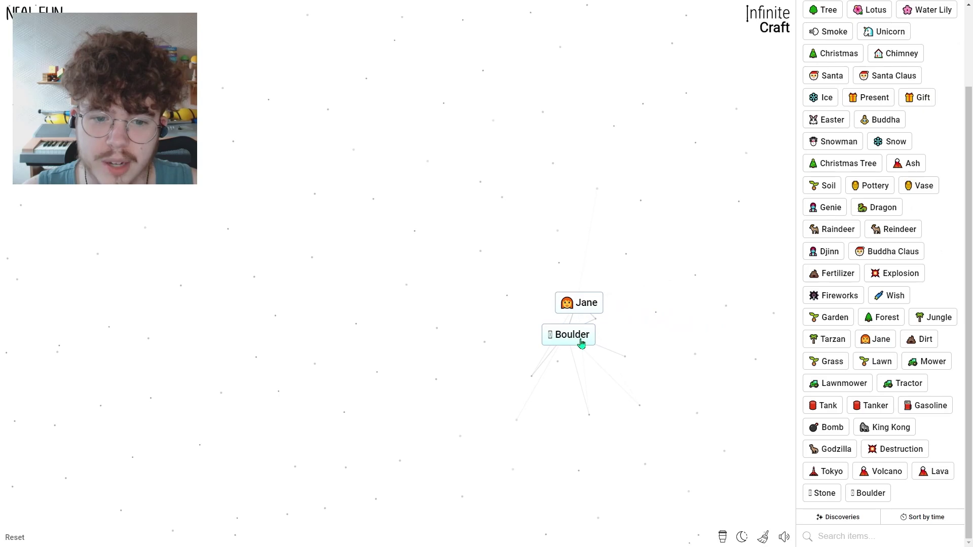
left_click_drag(579, 339, 585, 310)
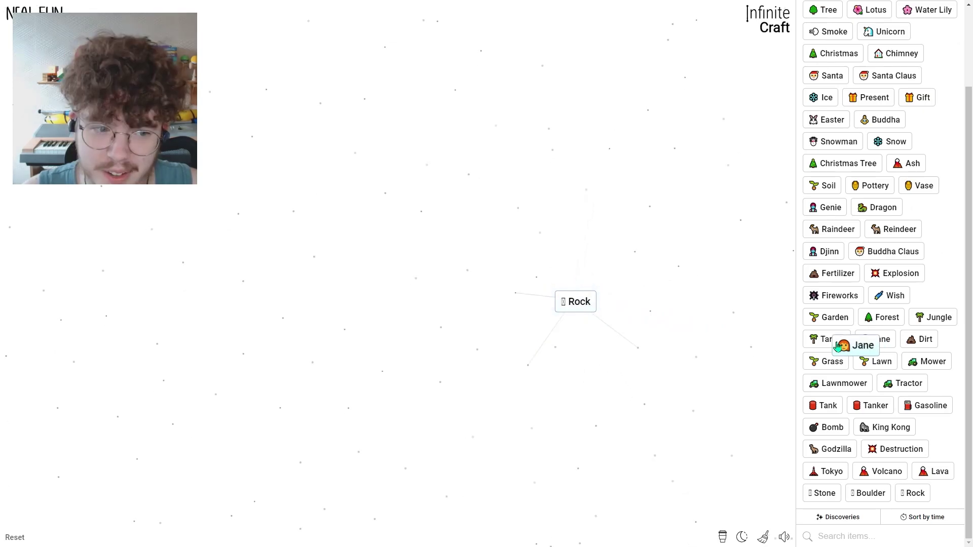
left_click_drag(875, 339, 597, 268)
left_click_drag(582, 307, 618, 290)
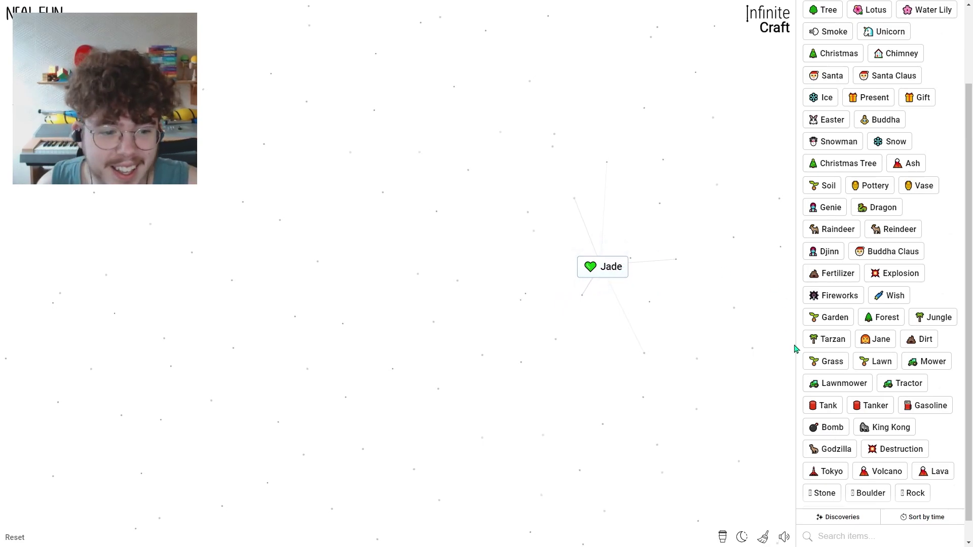
Combine Bomb and Tarzan with Jade for Green, then Flower–Algae into Seaweed and Lily–Seaweed into Mermaid
left_click_drag(828, 428, 612, 276)
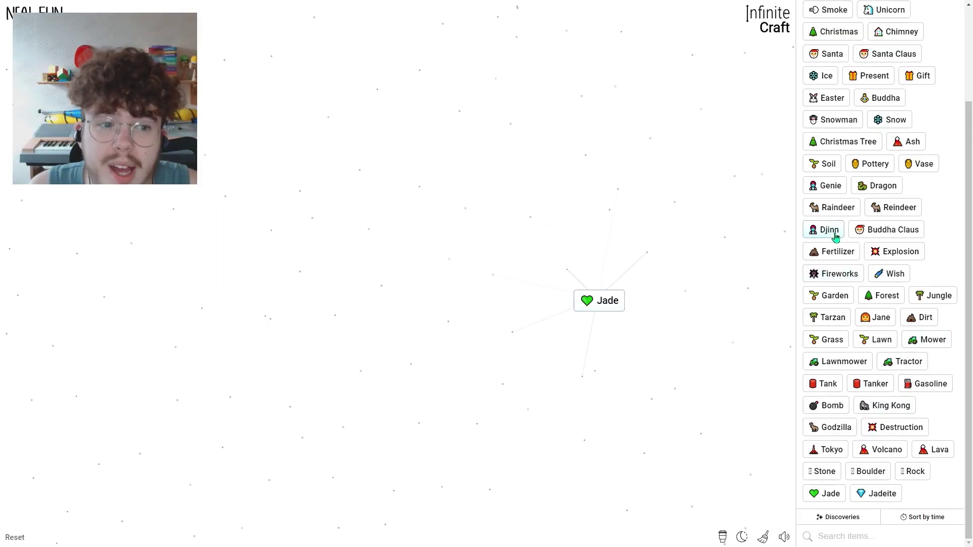
left_click_drag(842, 324, 618, 299)
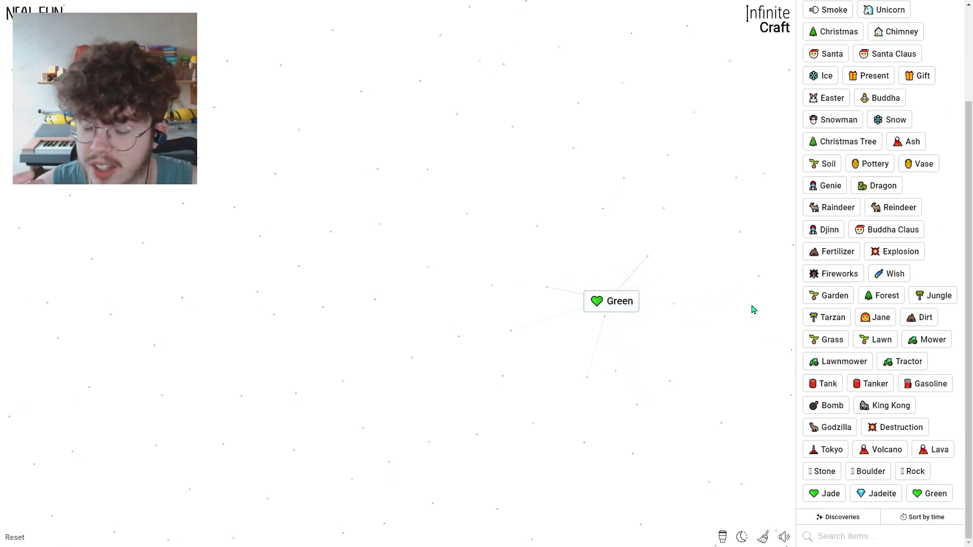
left_click_drag(834, 82, 684, 356)
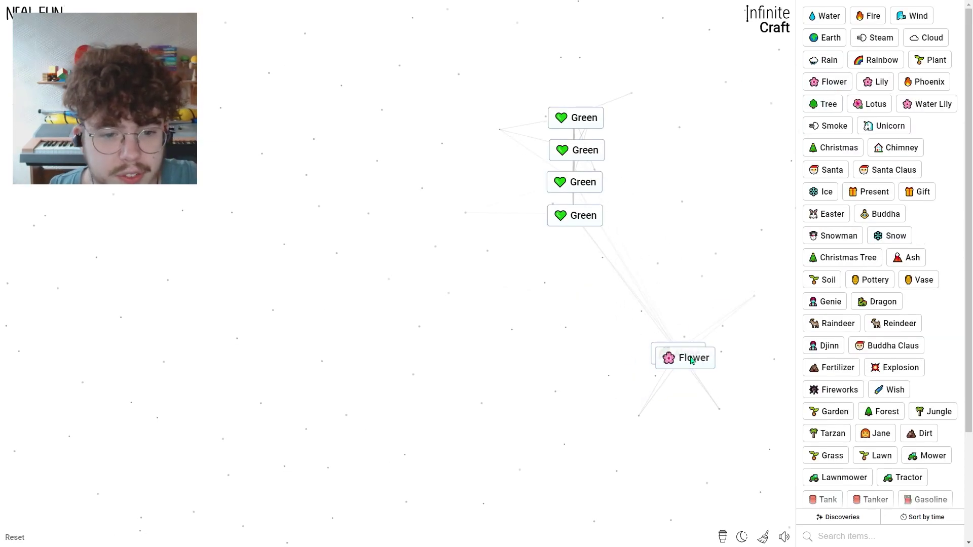
left_click_drag(881, 81, 688, 355)
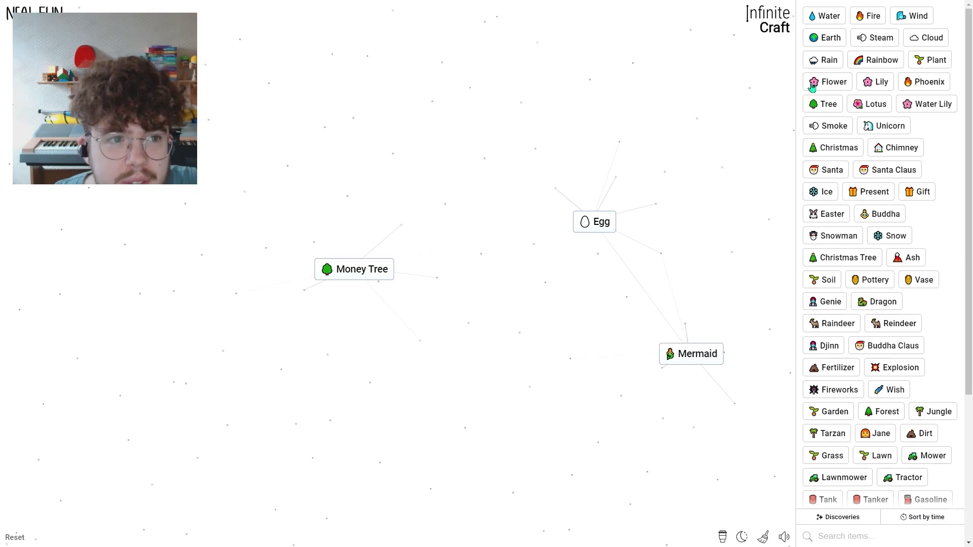
Merge Water with Egg into Fish and Fire with Fish into Sushi
left_click_drag(836, 22, 605, 232)
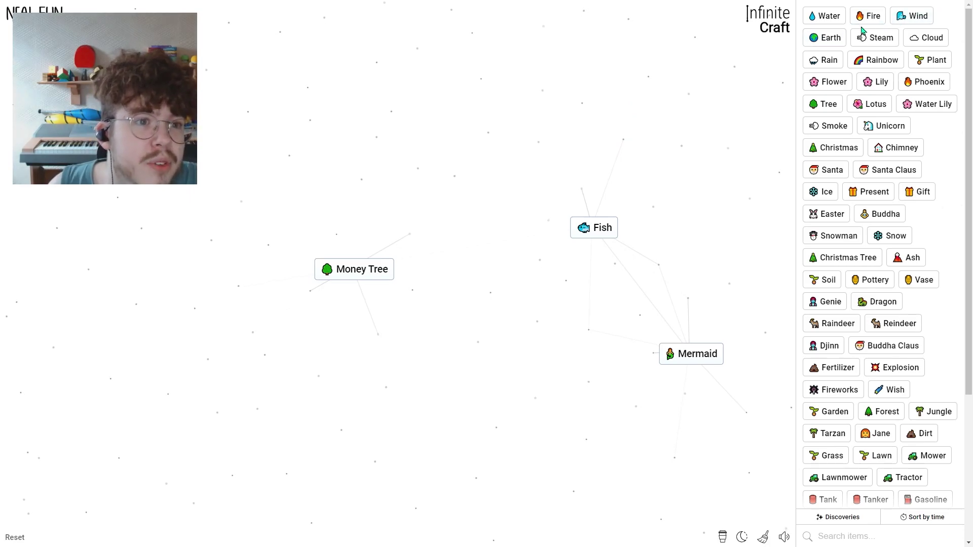
left_click_drag(867, 17, 594, 229)
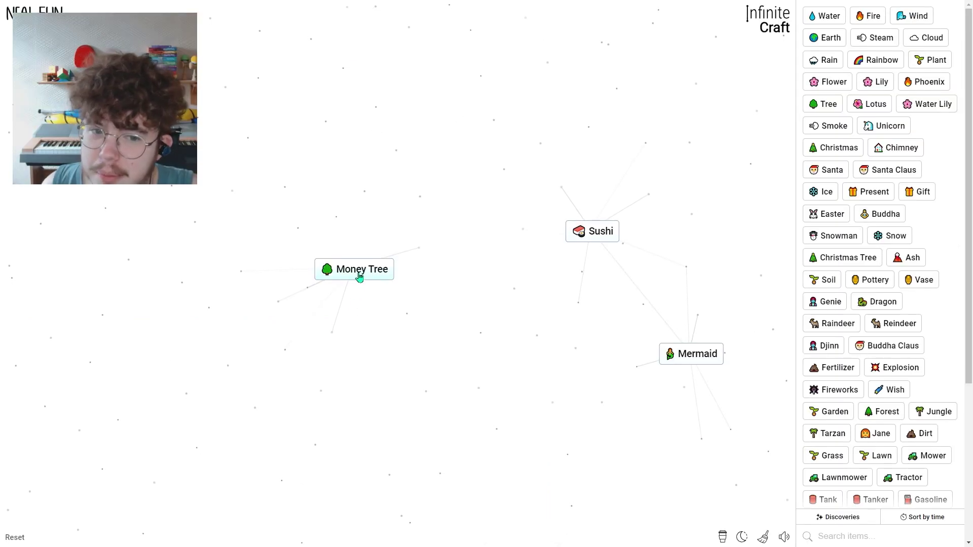
Merge Money Tree with Sushi into Bonsai and Buddha Claus with Green Lantern into Buddha Lantern
mouse_move(359, 278)
left_mouse_down()
mouse_move(449, 293)
mouse_move(610, 247)
left_mouse_up()
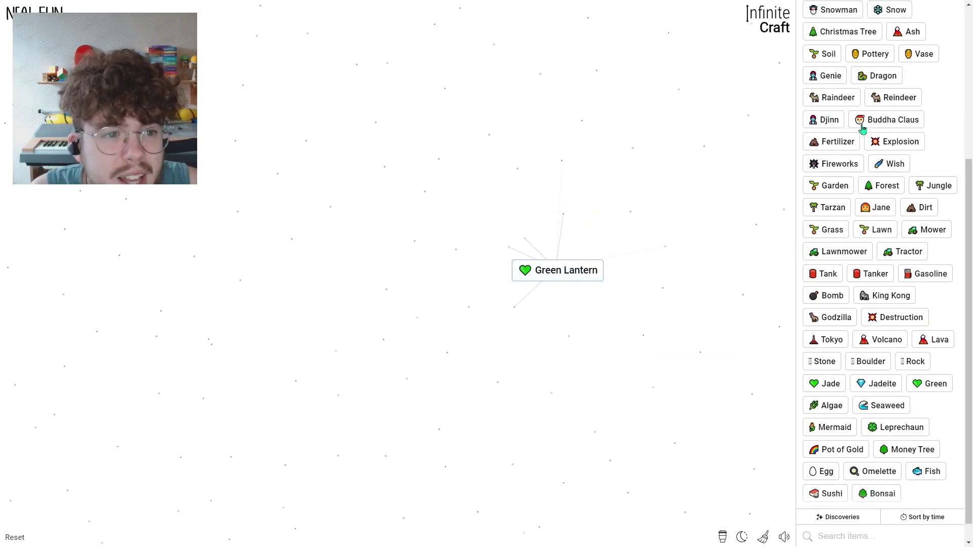
mouse_move(863, 127)
left_mouse_down()
mouse_move(561, 282)
mouse_move(594, 286)
left_mouse_up()
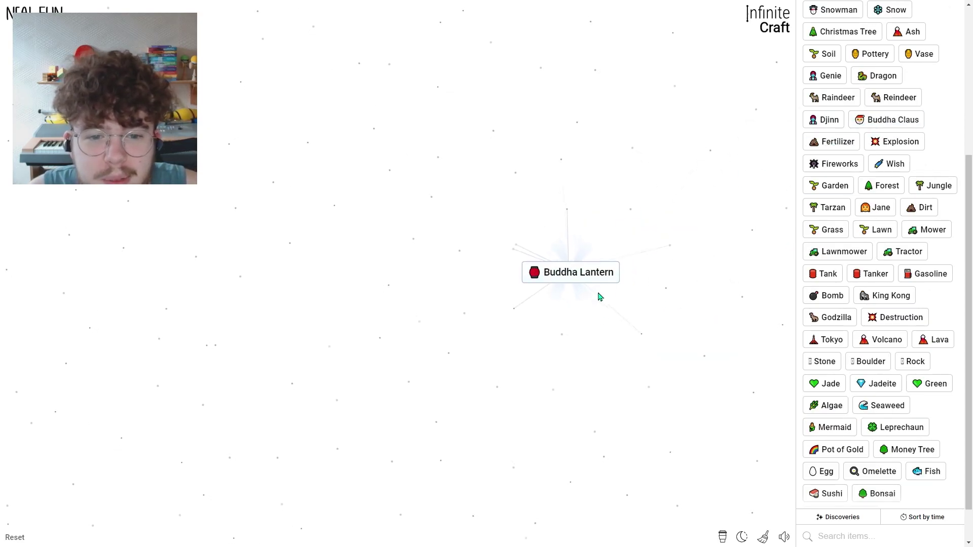
scroll(884, 332, "up", 2)
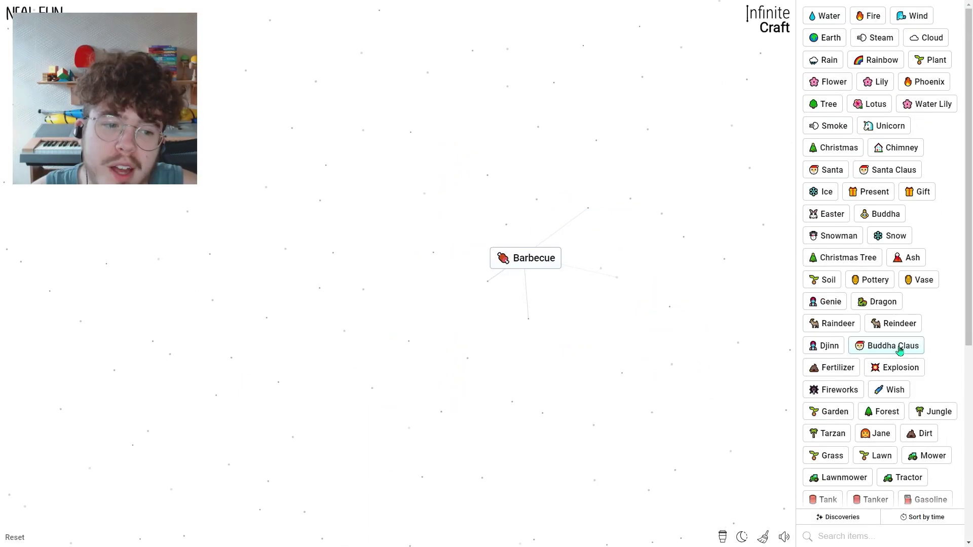
Place Buddha Claus, Unicorn and Jane around Barbecue to work toward Grill
left_click_drag(898, 346, 659, 262)
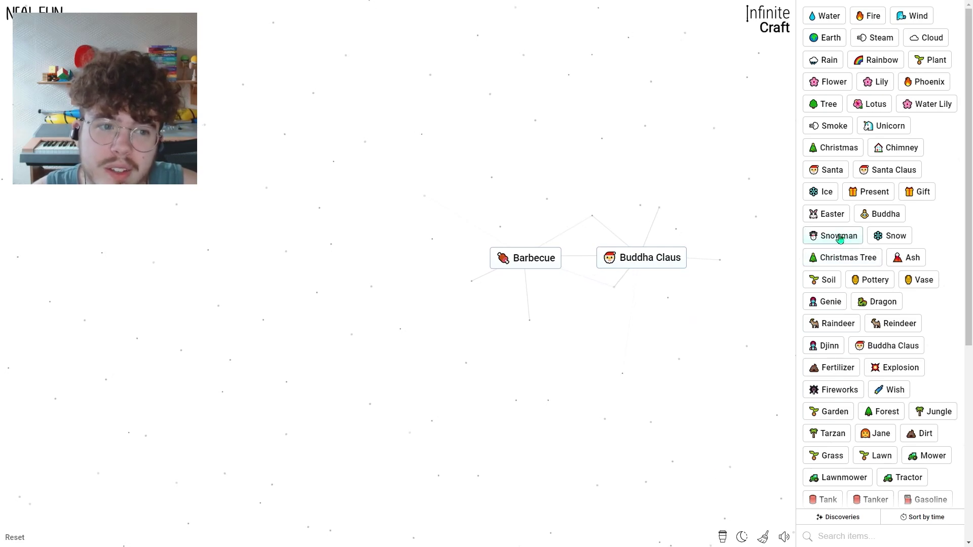
mouse_move(881, 128)
left_mouse_down()
mouse_move(517, 210)
mouse_move(518, 203)
left_mouse_up()
scroll(890, 454, "down", 4)
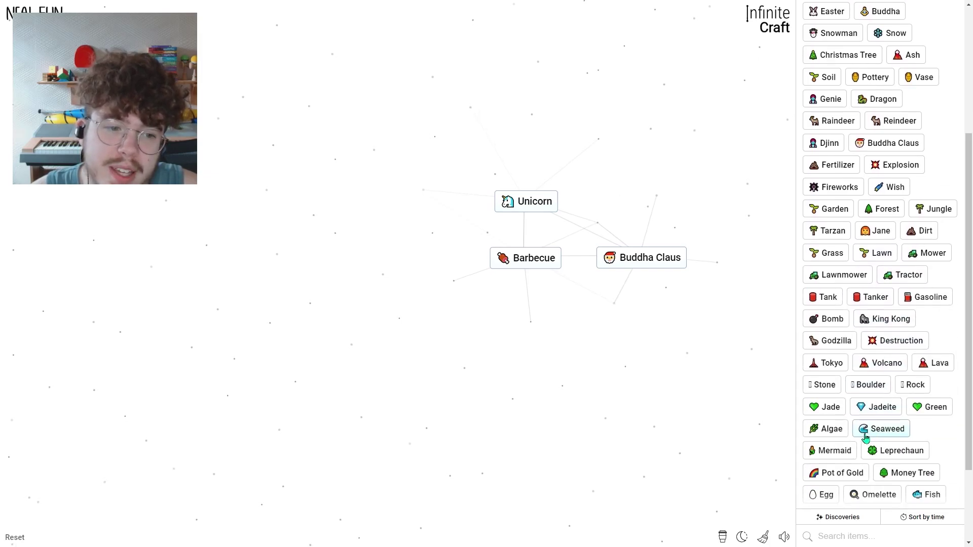
scroll(840, 422, "up", 1)
scroll(847, 414, "down", 1)
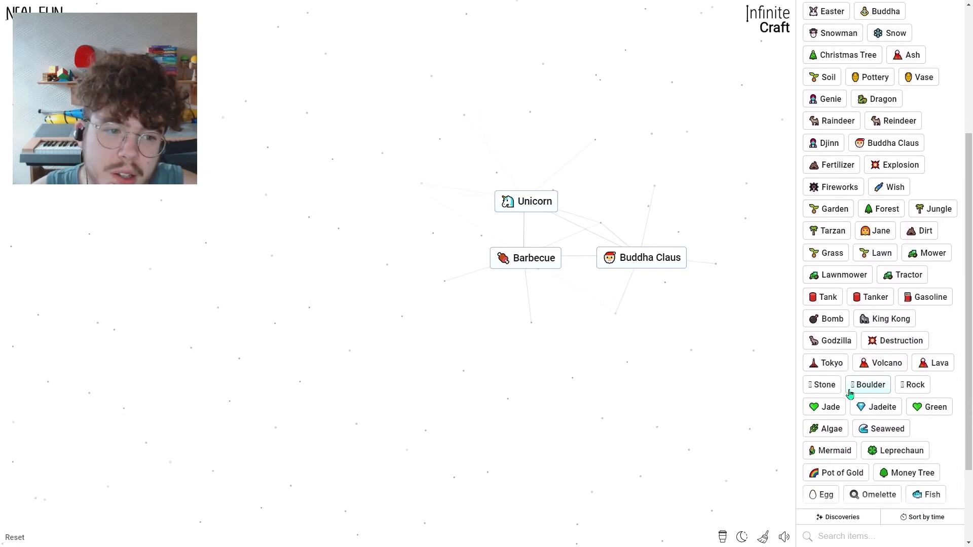
left_click_drag(879, 231, 411, 261)
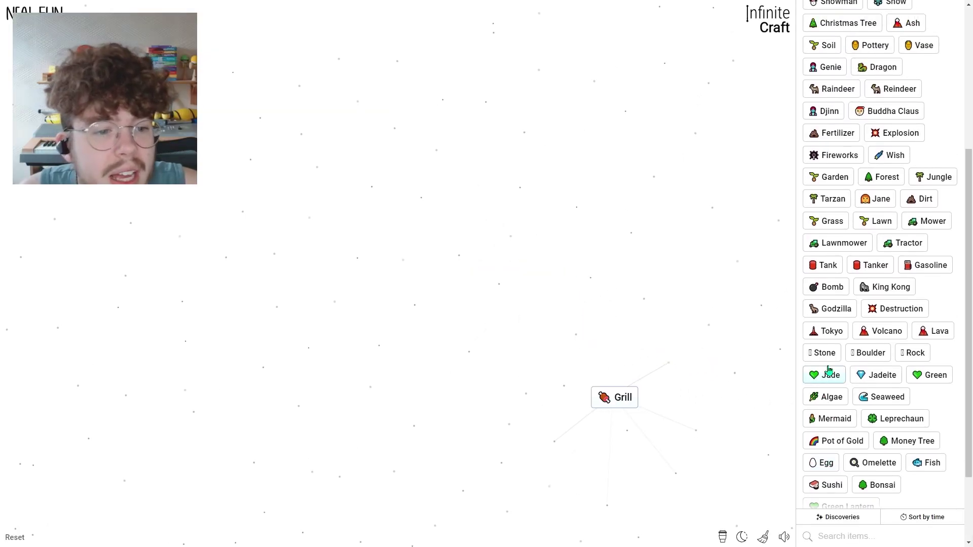
Merge Tokyo with Grill into Yakitori, then Roast with Jane into Beef
left_click_drag(829, 331, 636, 409)
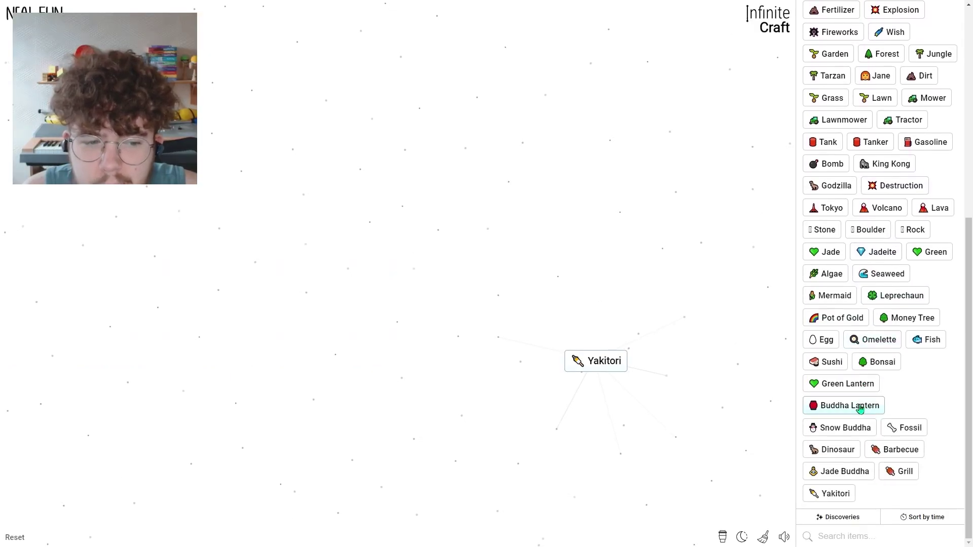
scroll(858, 261, "down", 2)
scroll(862, 153, "down", 3)
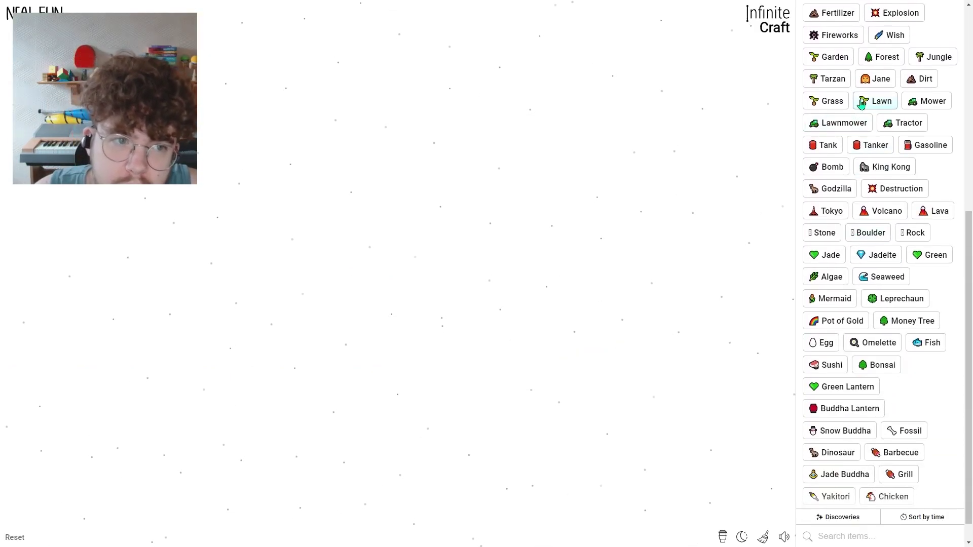
left_click_drag(873, 84, 620, 229)
scroll(836, 457, "down", 1)
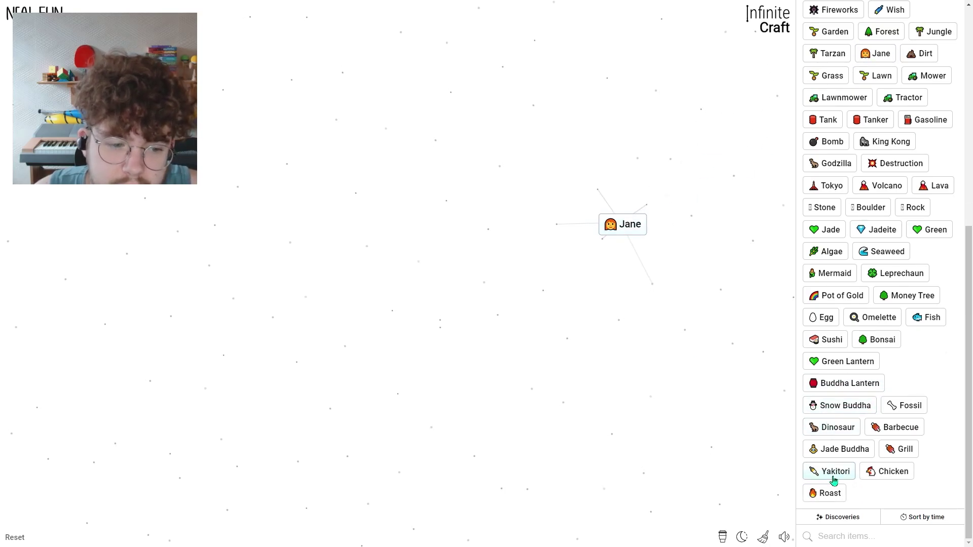
mouse_move(825, 494)
left_mouse_down()
mouse_move(651, 271)
mouse_move(631, 225)
left_mouse_up()
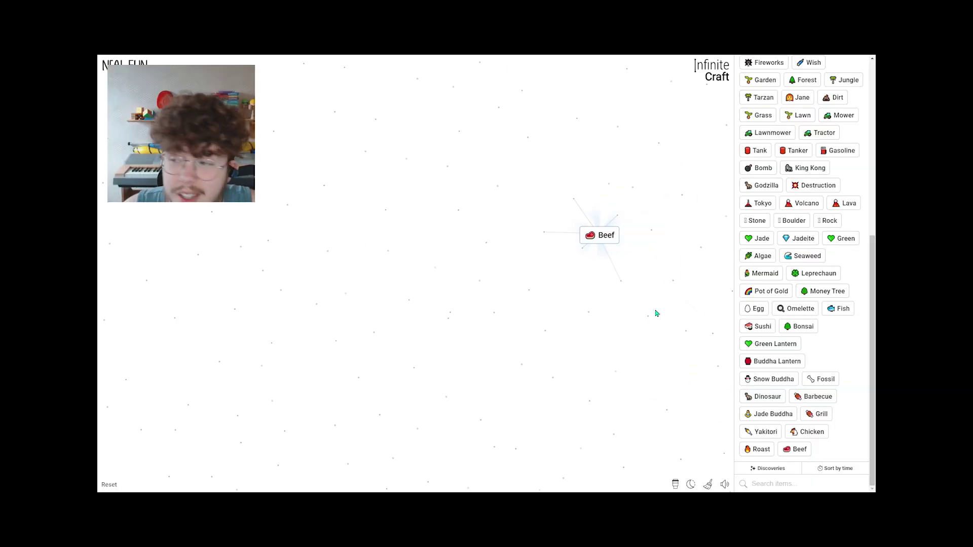